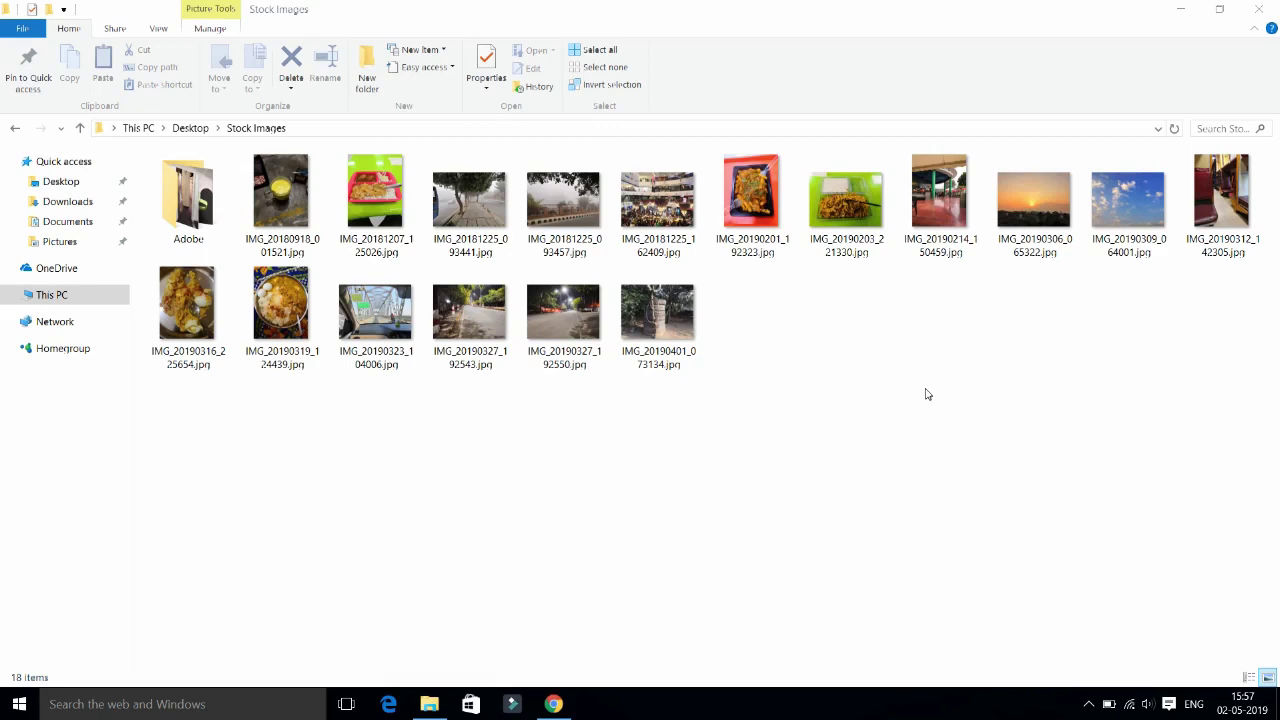
- Check IMG_20190214_150459.jpg's Properties details: an 11.5 MB JPG measuring 3456 x 4608 pixels
{"action": "left_click", "coordinate": [935, 208]}
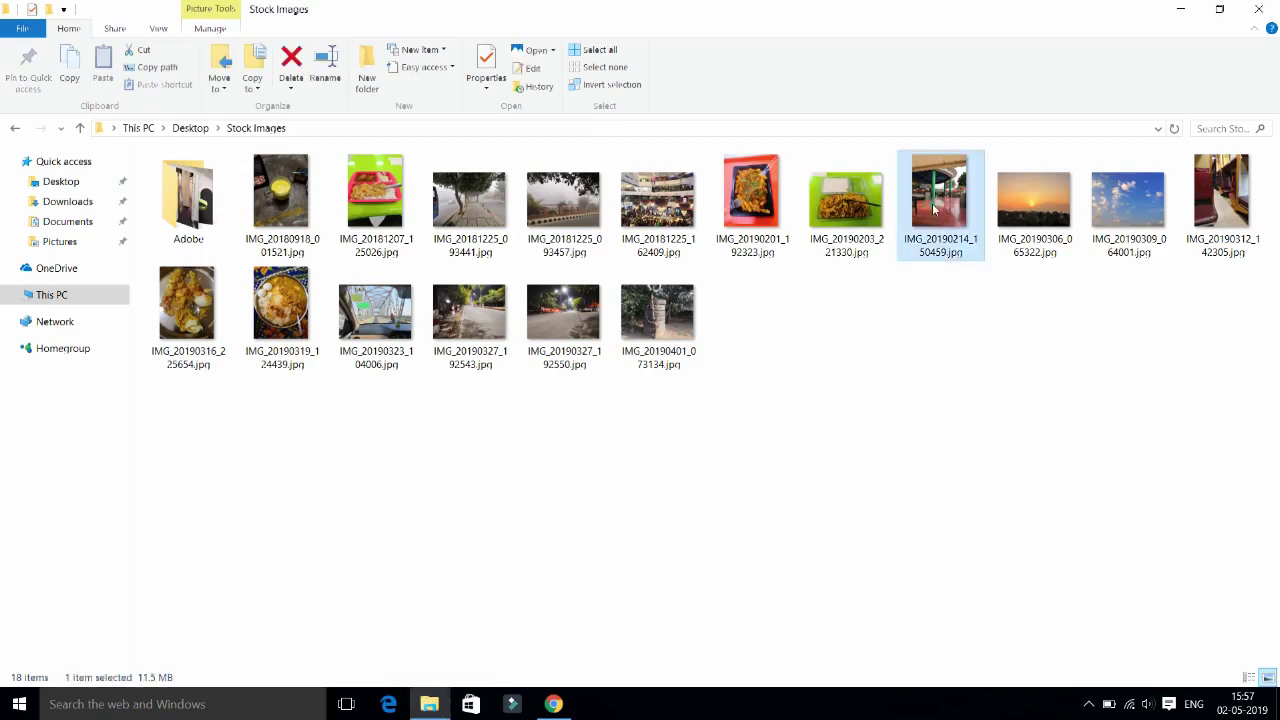
{"action": "right_click", "coordinate": [935, 208]}
{"action": "left_click", "coordinate": [1092, 640]}
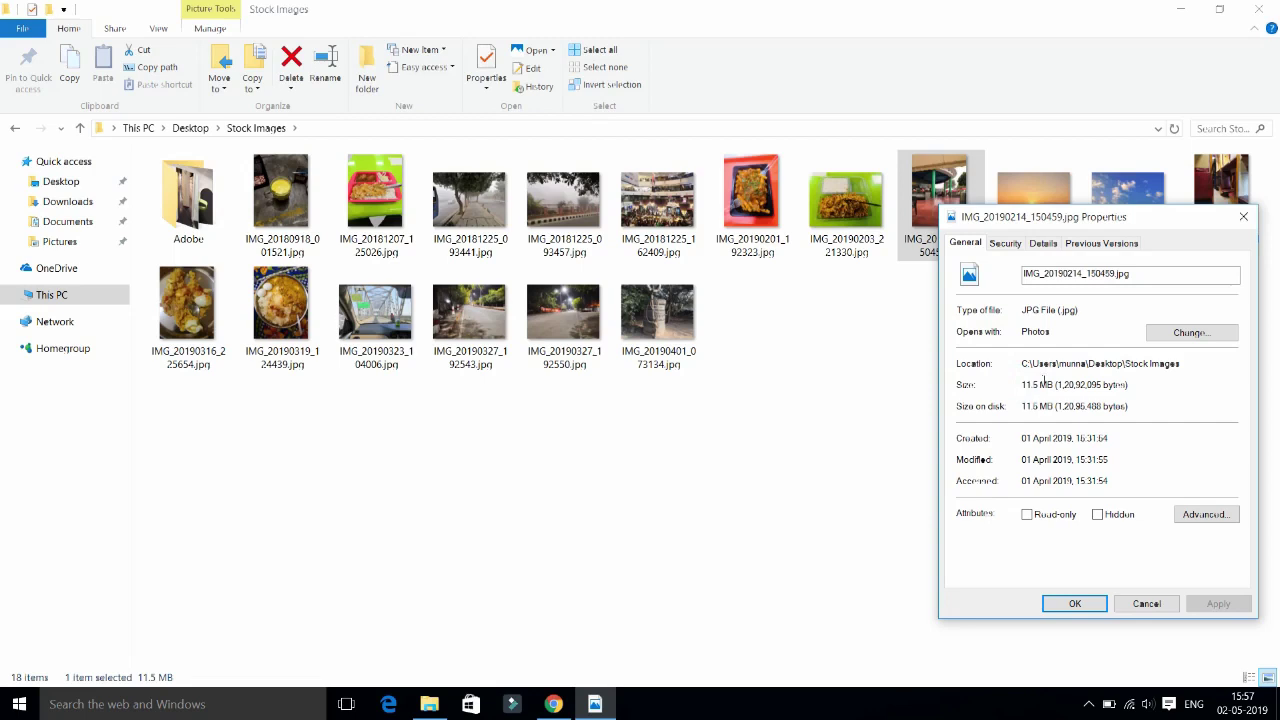
{"action": "left_click", "coordinate": [1044, 243]}
{"action": "scroll", "coordinate": [1224, 310], "scroll_direction": "down", "scroll_amount": 3}
{"action": "scroll", "coordinate": [1100, 340], "scroll_direction": "down", "scroll_amount": 2}
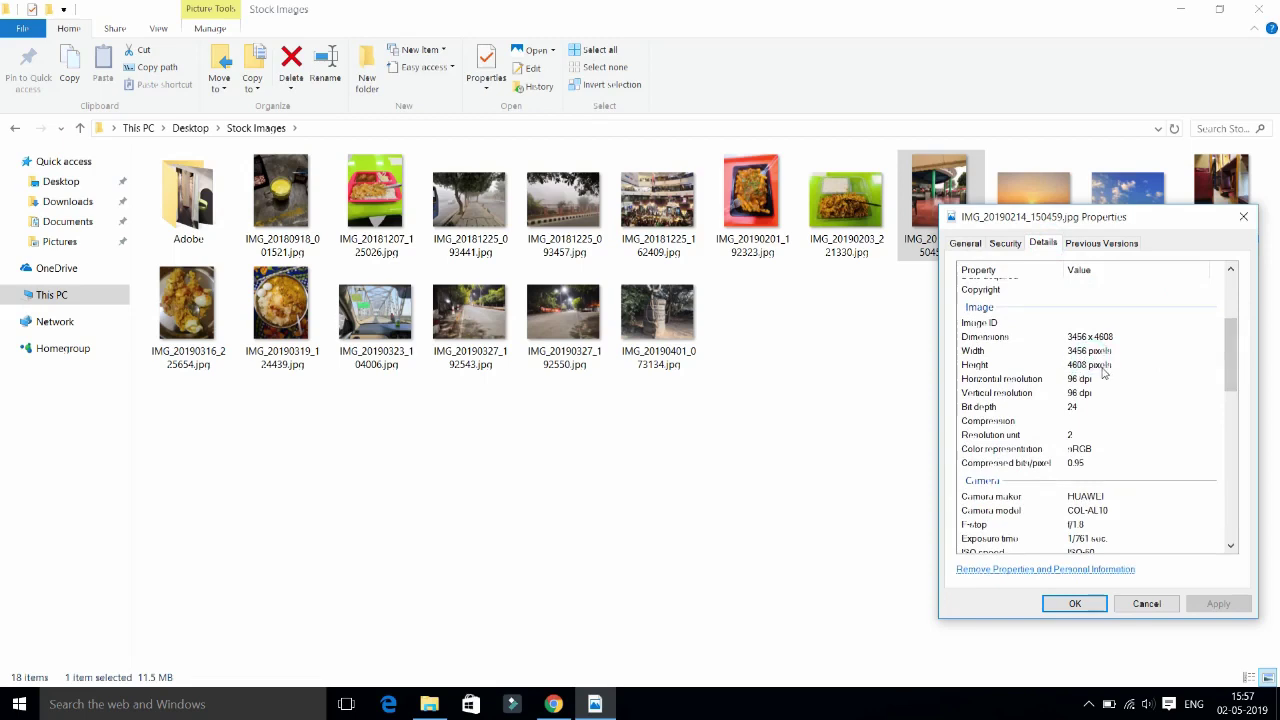
{"action": "left_click", "coordinate": [1100, 546]}
{"action": "left_click", "coordinate": [1143, 606]}
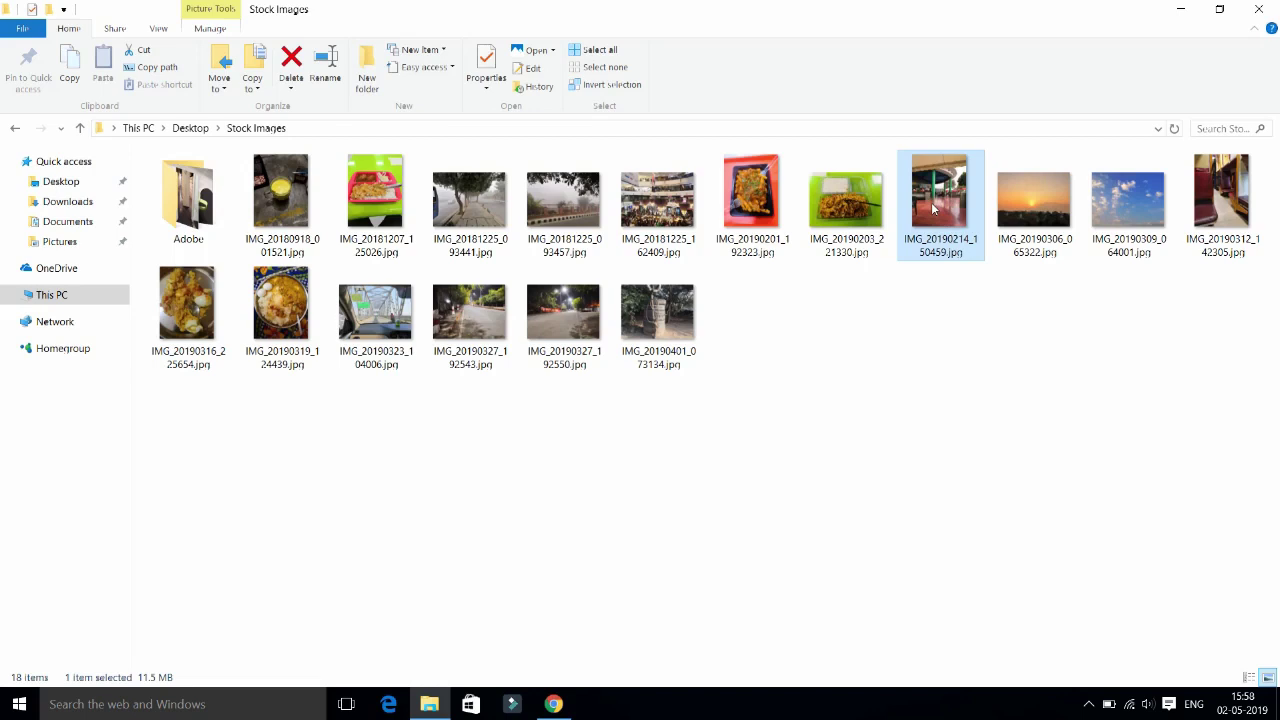
- Reopen the photo's Details (3456 x 4608 pixels) and keep them open with File Explorer minimized
{"action": "right_click", "coordinate": [940, 209]}
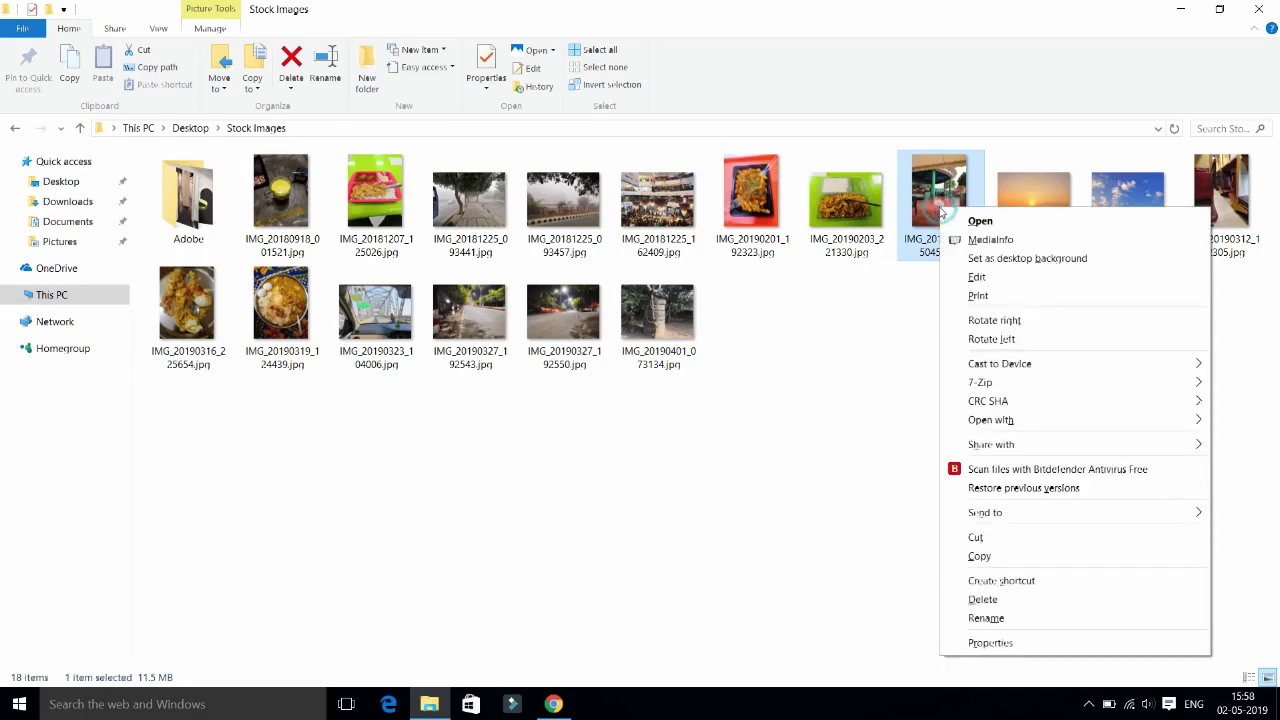
{"action": "left_click", "coordinate": [1088, 645]}
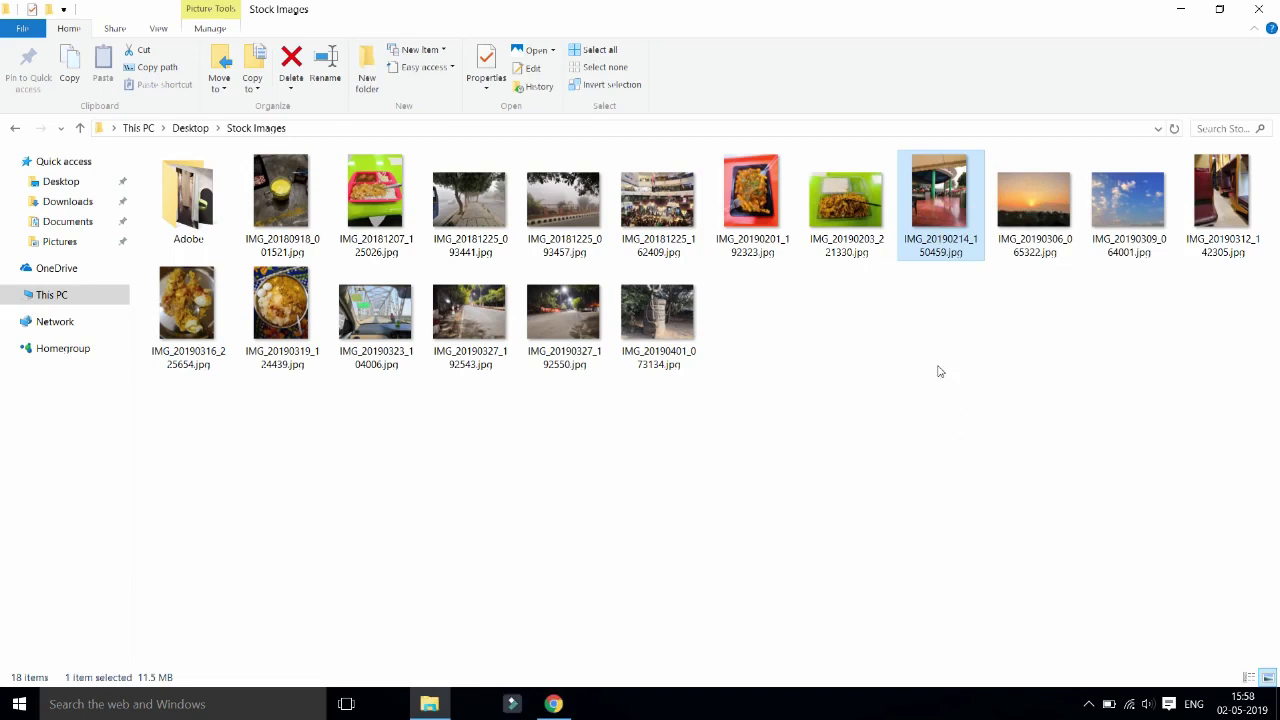
{"action": "left_click", "coordinate": [1049, 246]}
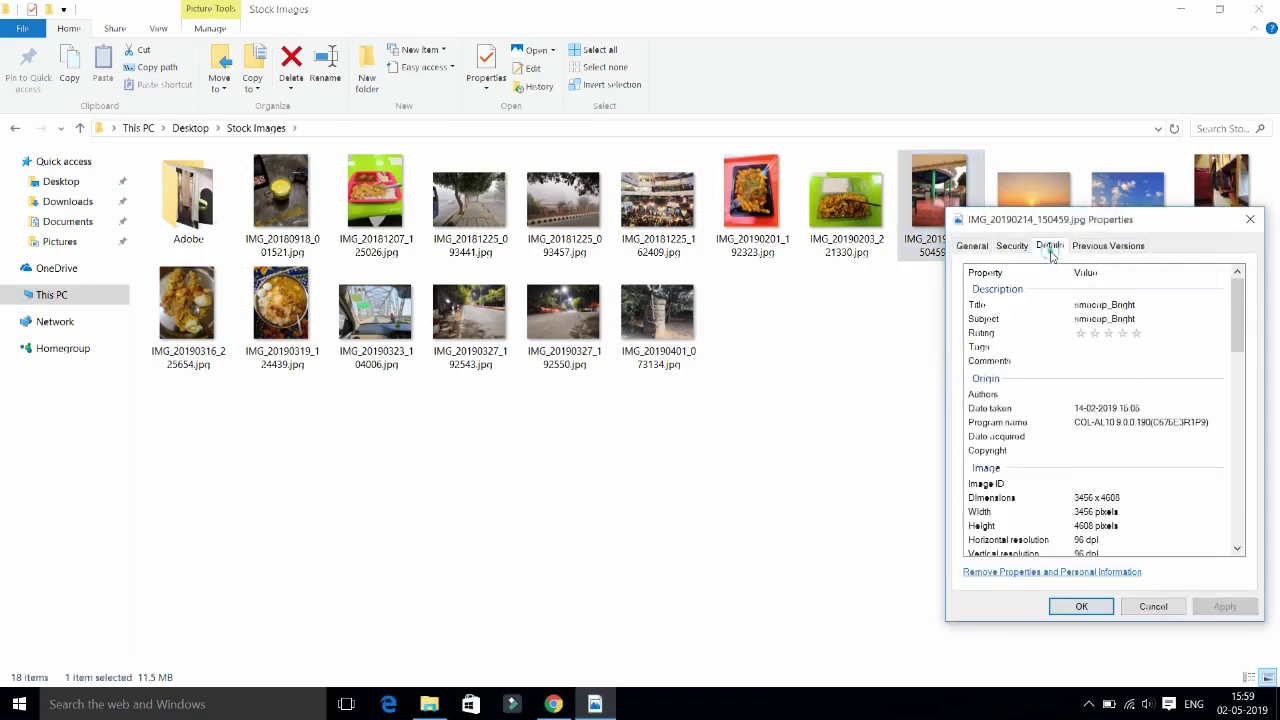
{"action": "left_click_drag", "start_coordinate": [1237, 315], "coordinate": [1237, 345]}
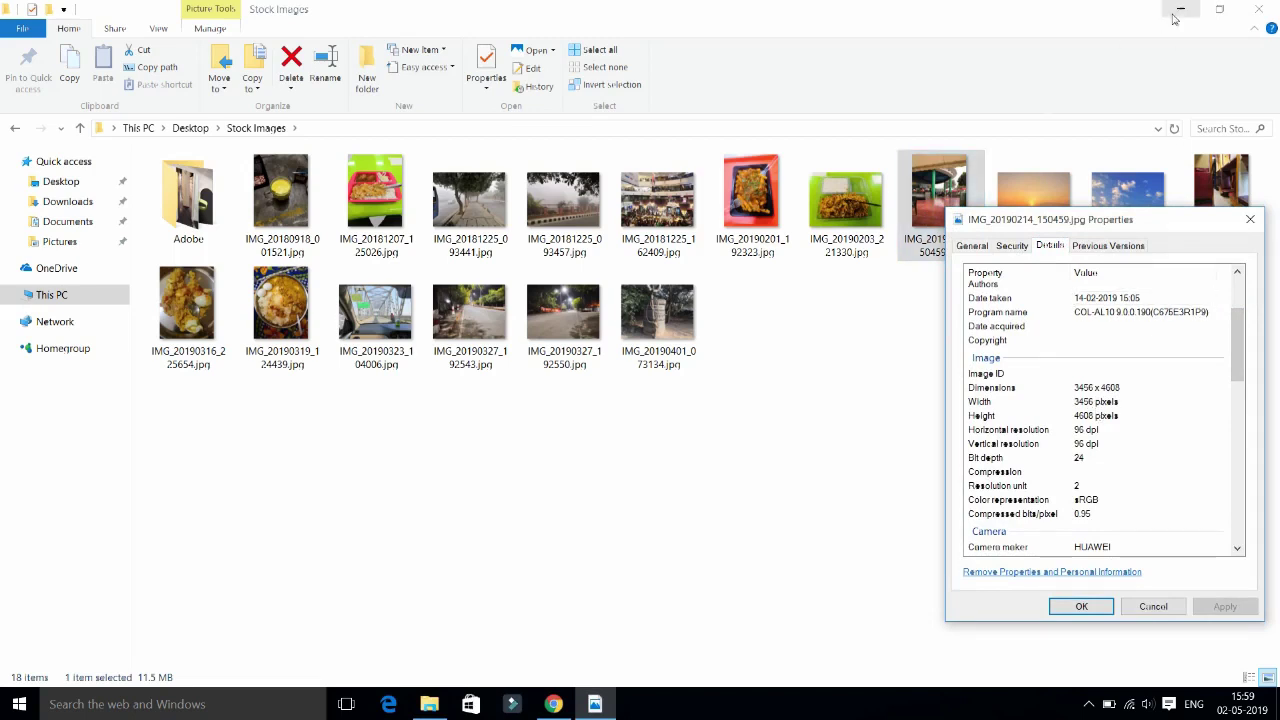
{"action": "left_click", "coordinate": [1178, 12]}
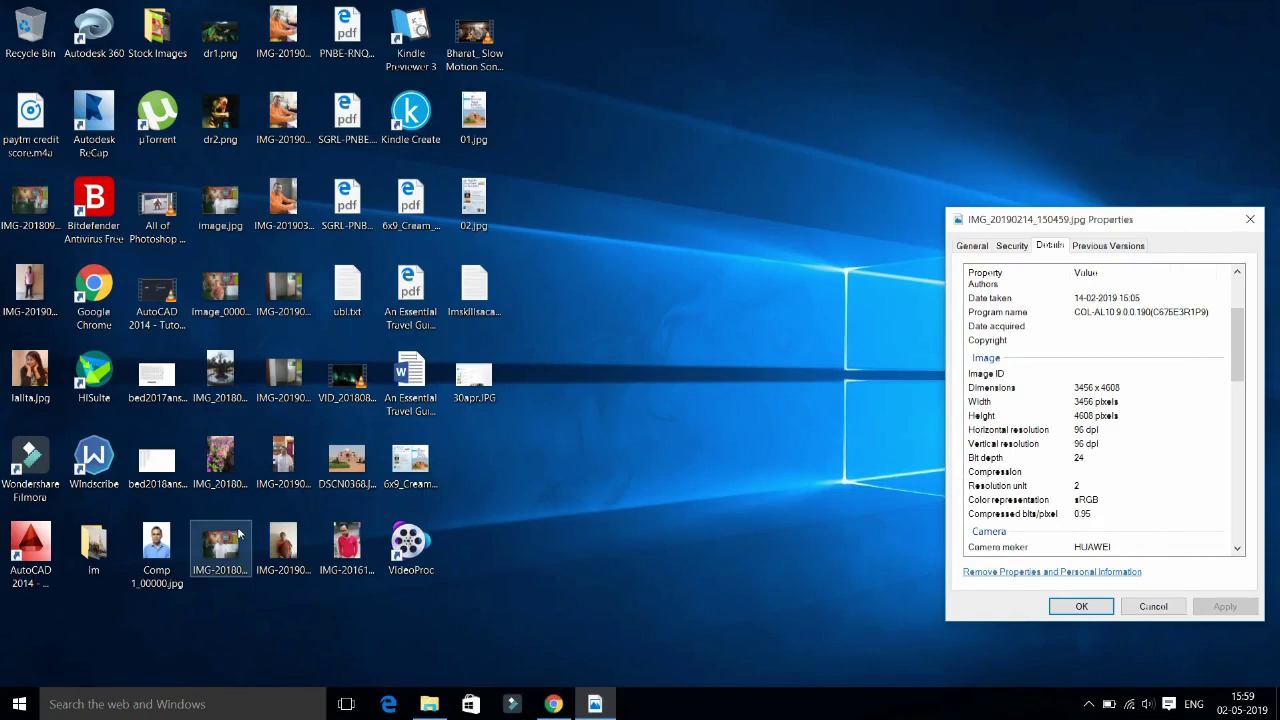
{"action": "left_click", "coordinate": [19, 704]}
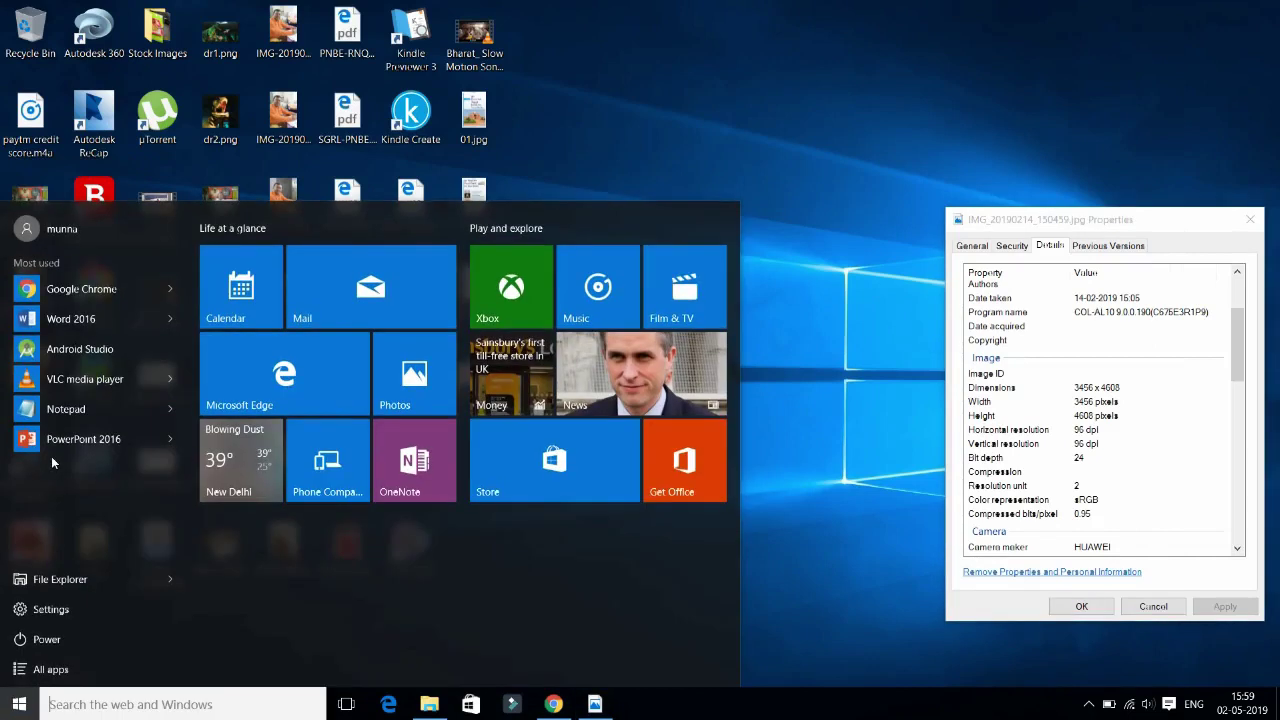
- Launch PowerPoint 2016 and create a new blank presentation, Presentation1
{"action": "left_click", "coordinate": [60, 439]}
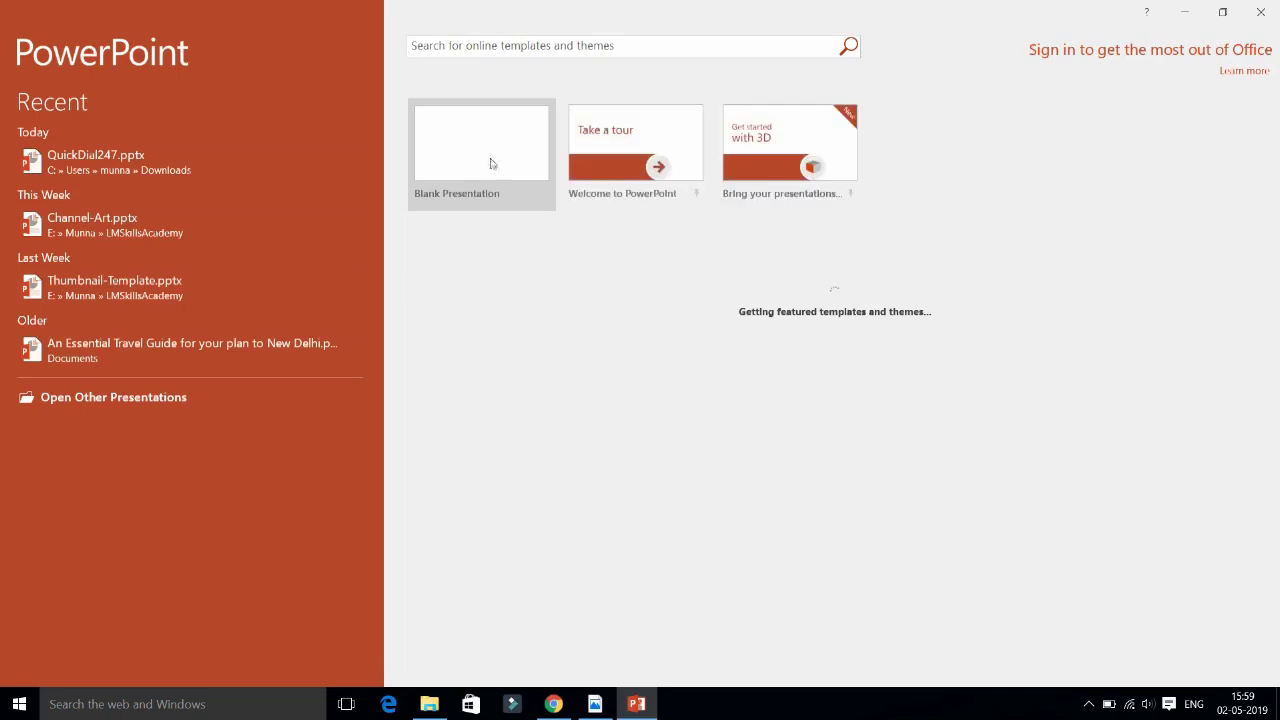
{"action": "left_click", "coordinate": [473, 144]}
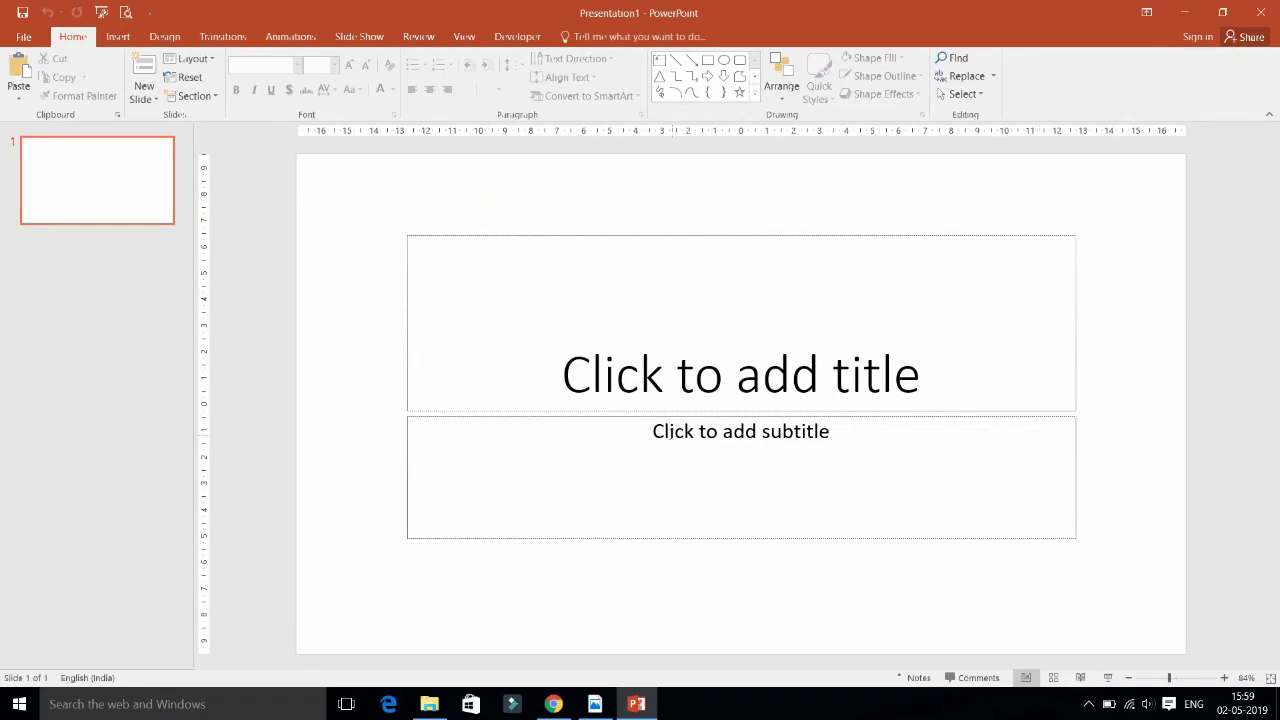
{"action": "left_click", "coordinate": [595, 704]}
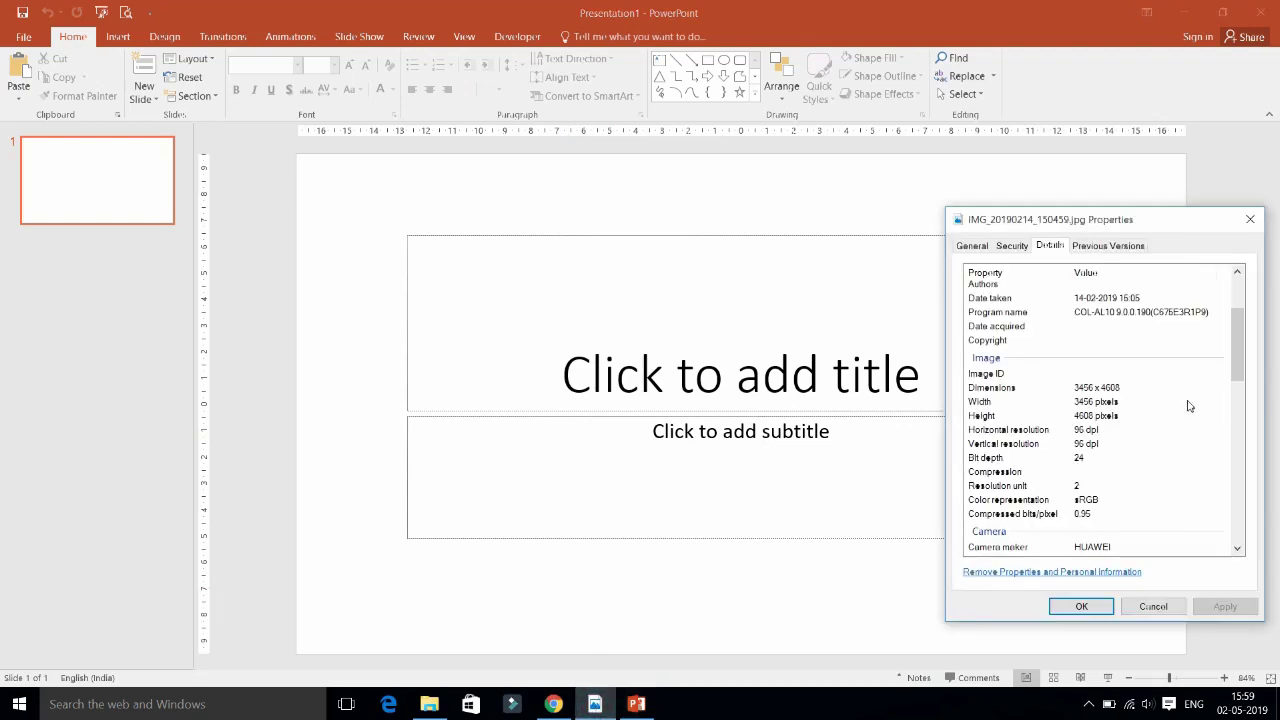
{"action": "left_click", "coordinate": [1250, 219]}
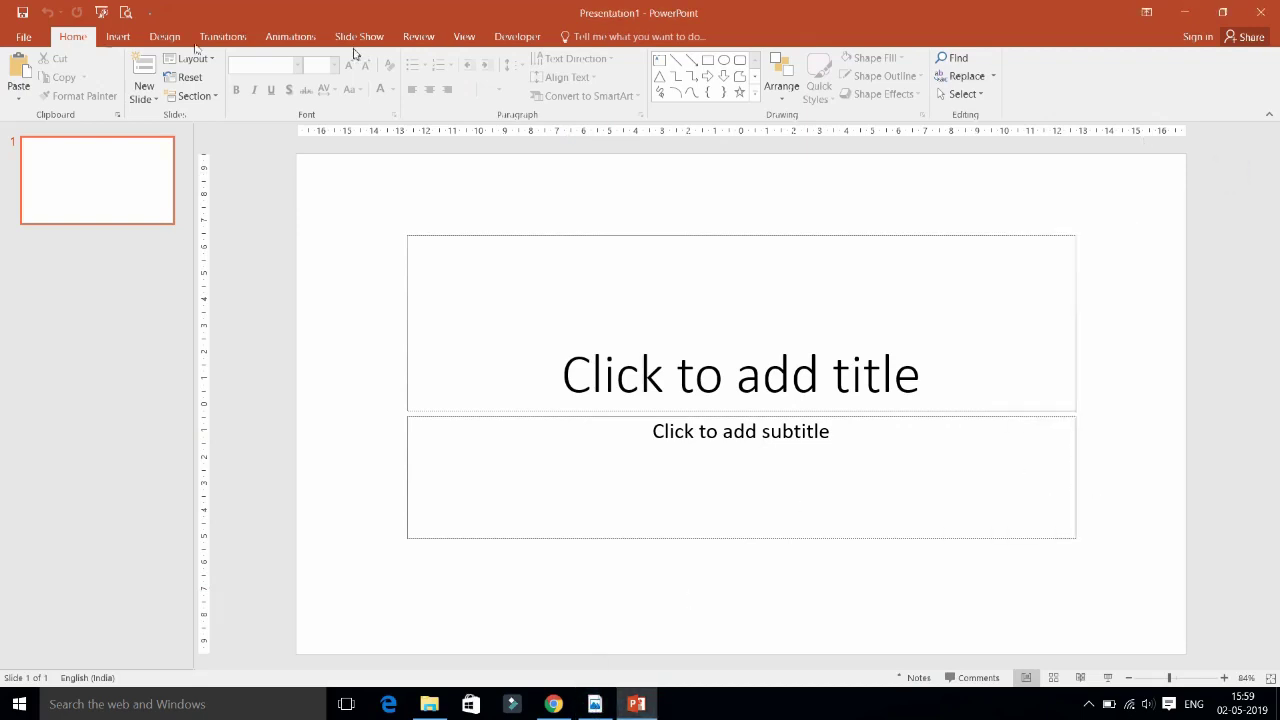
{"action": "left_click", "coordinate": [23, 36]}
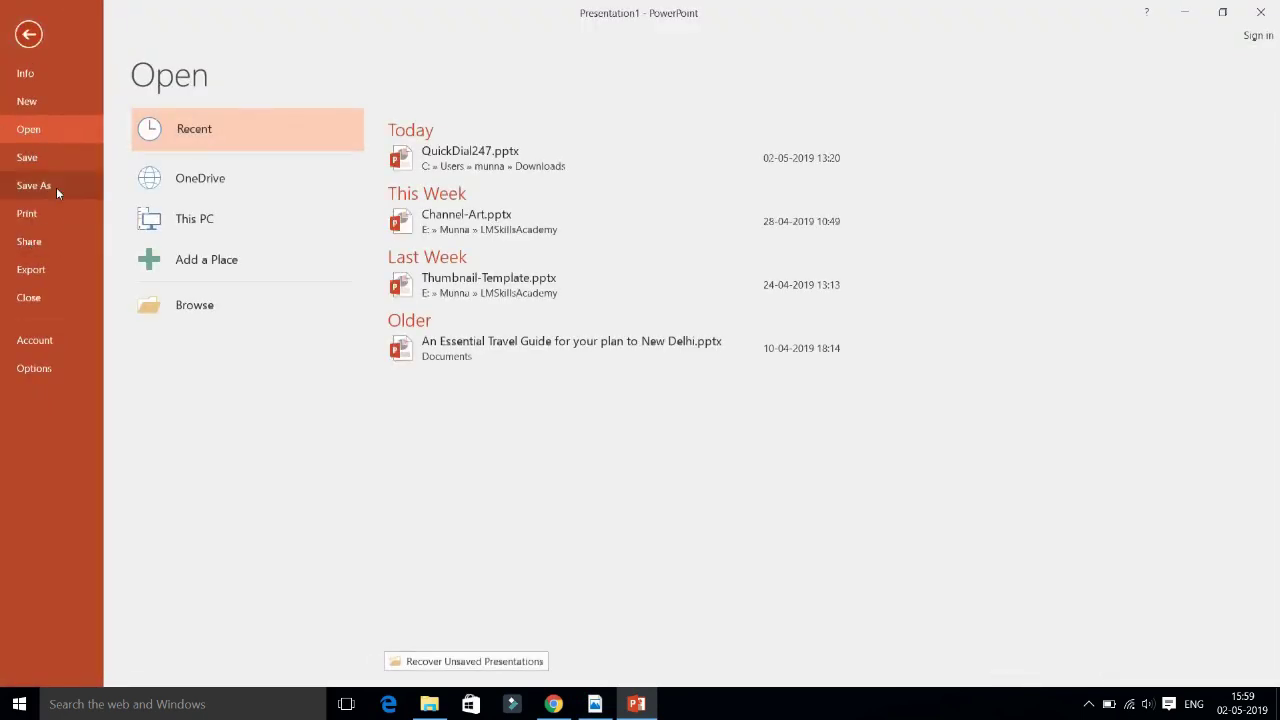
- Export only the current slide as a JPEG to the Desktop, named Presentation1.jpg
{"action": "left_click", "coordinate": [56, 187]}
{"action": "left_click", "coordinate": [246, 251]}
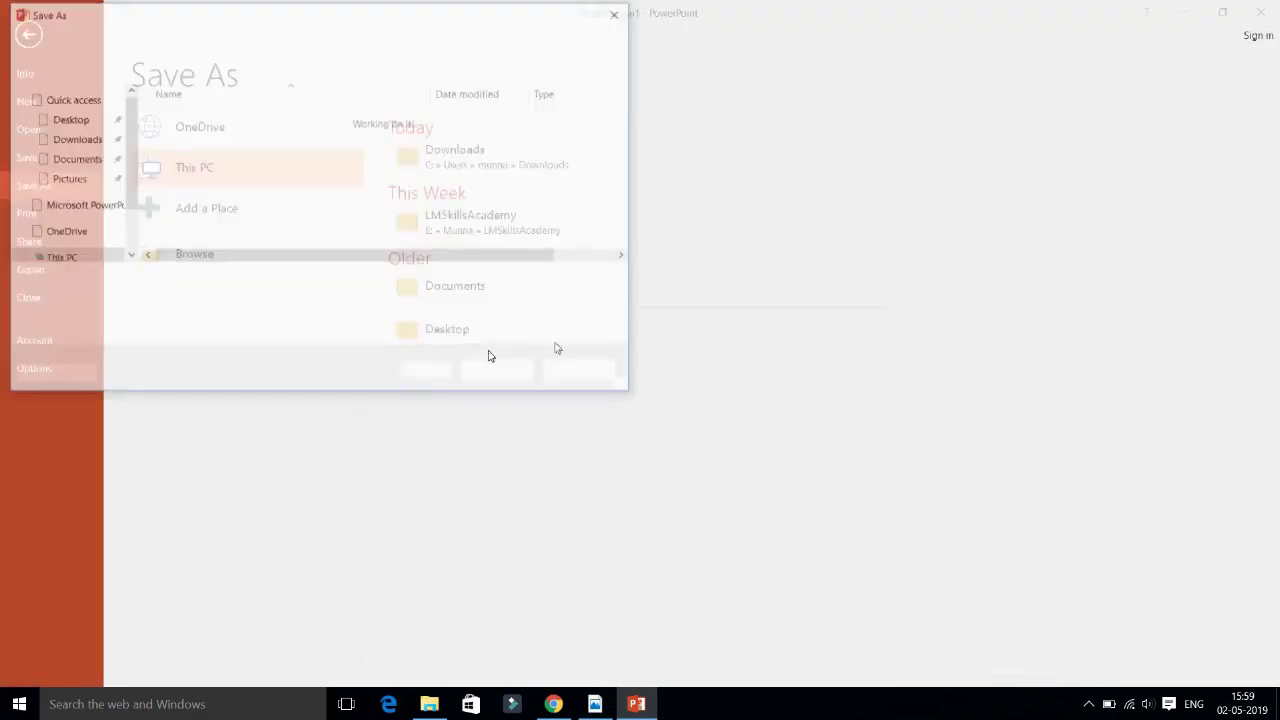
{"action": "left_click", "coordinate": [530, 302]}
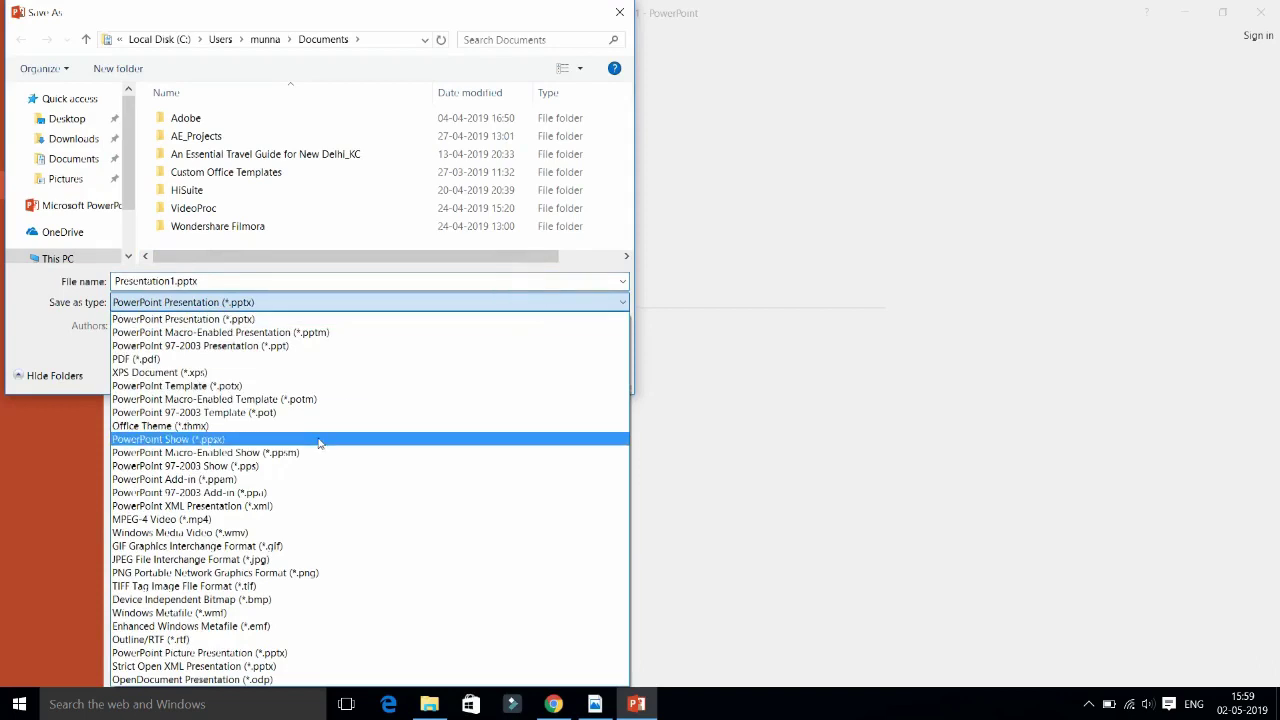
{"action": "left_click", "coordinate": [298, 562]}
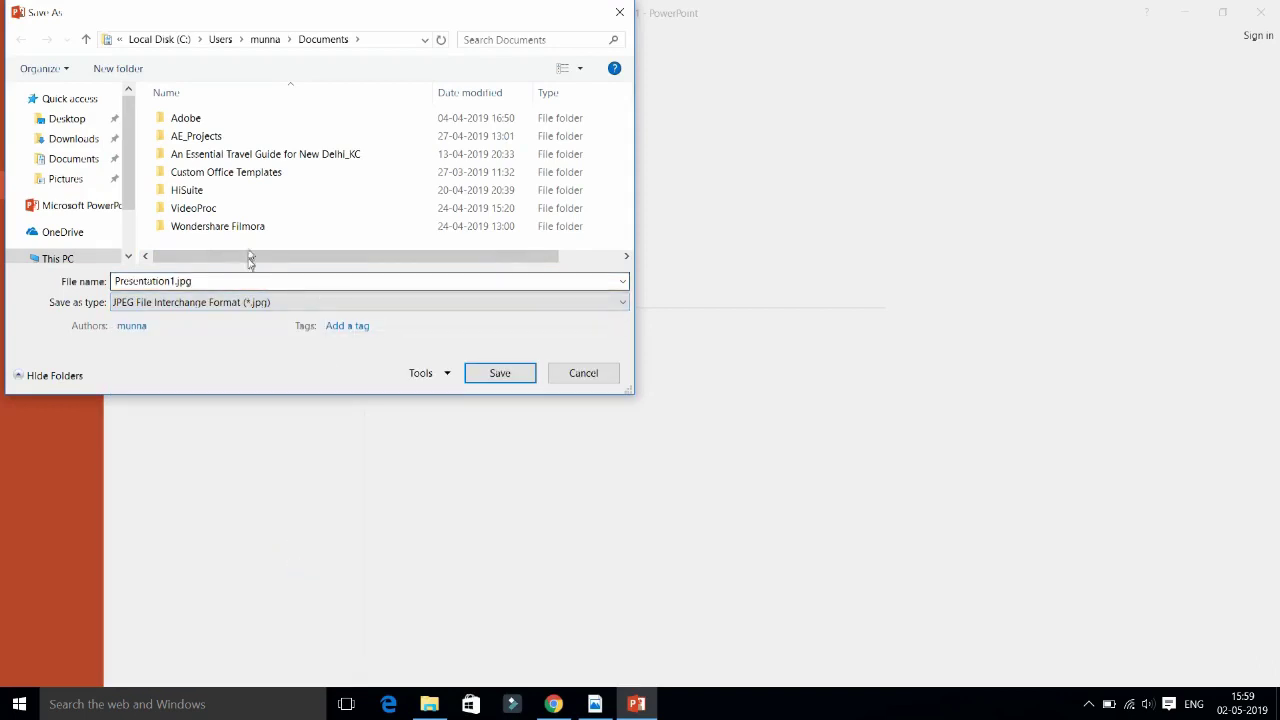
{"action": "left_click", "coordinate": [66, 118]}
{"action": "left_click", "coordinate": [505, 372]}
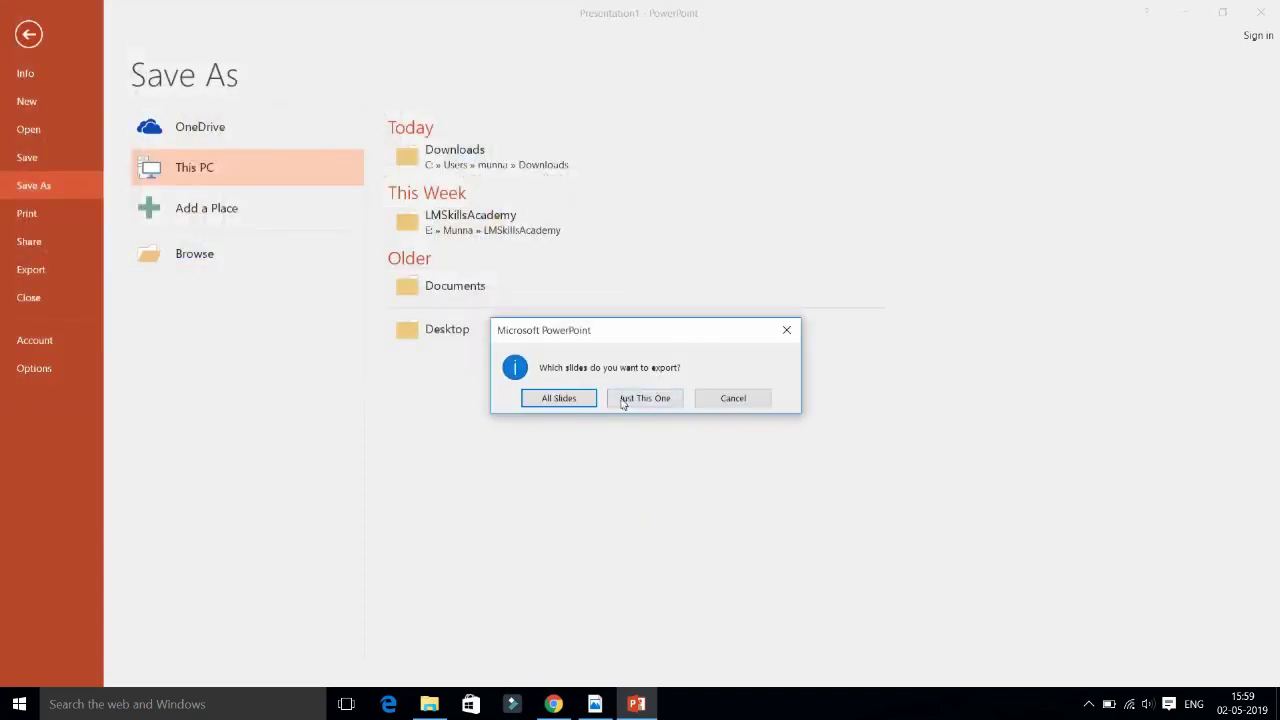
{"action": "left_click", "coordinate": [663, 400]}
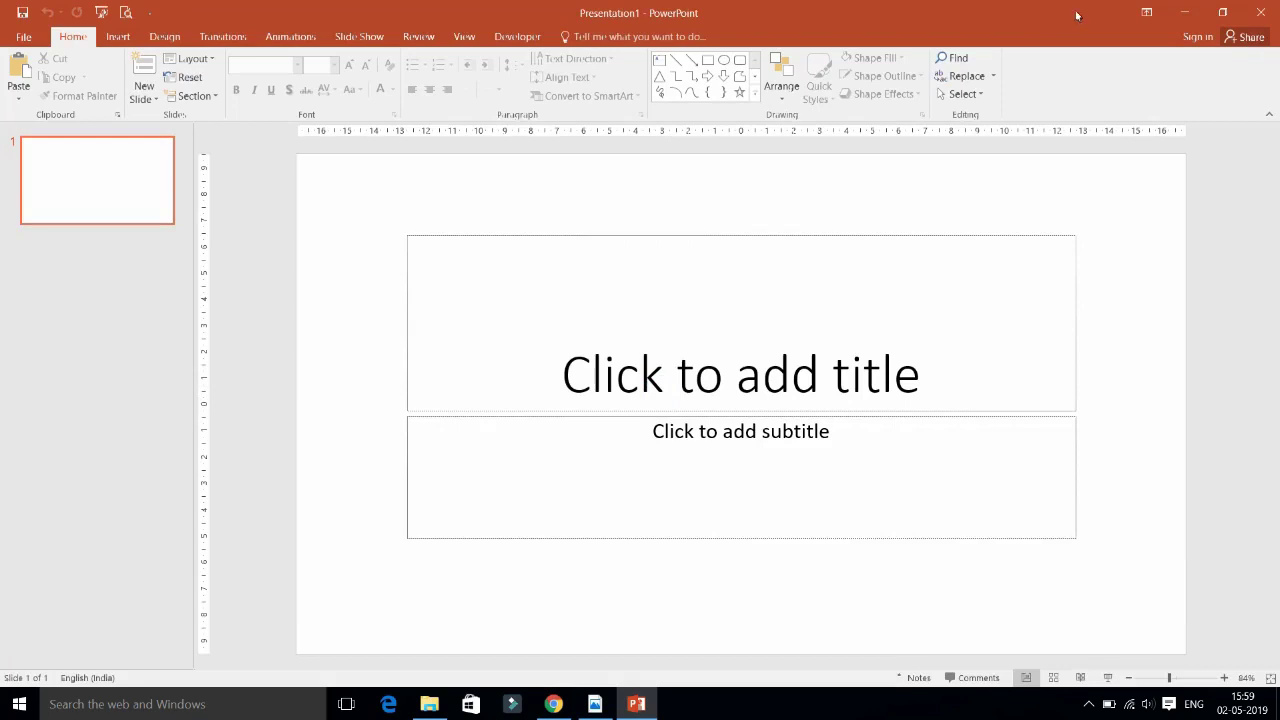
{"action": "left_click", "coordinate": [1182, 12]}
{"action": "left_click", "coordinate": [492, 485]}
- Confirm Presentation1.jpg is 14.6 KB at 1280 x 720 pixels, then return to PowerPoint
{"action": "right_click", "coordinate": [476, 462]}
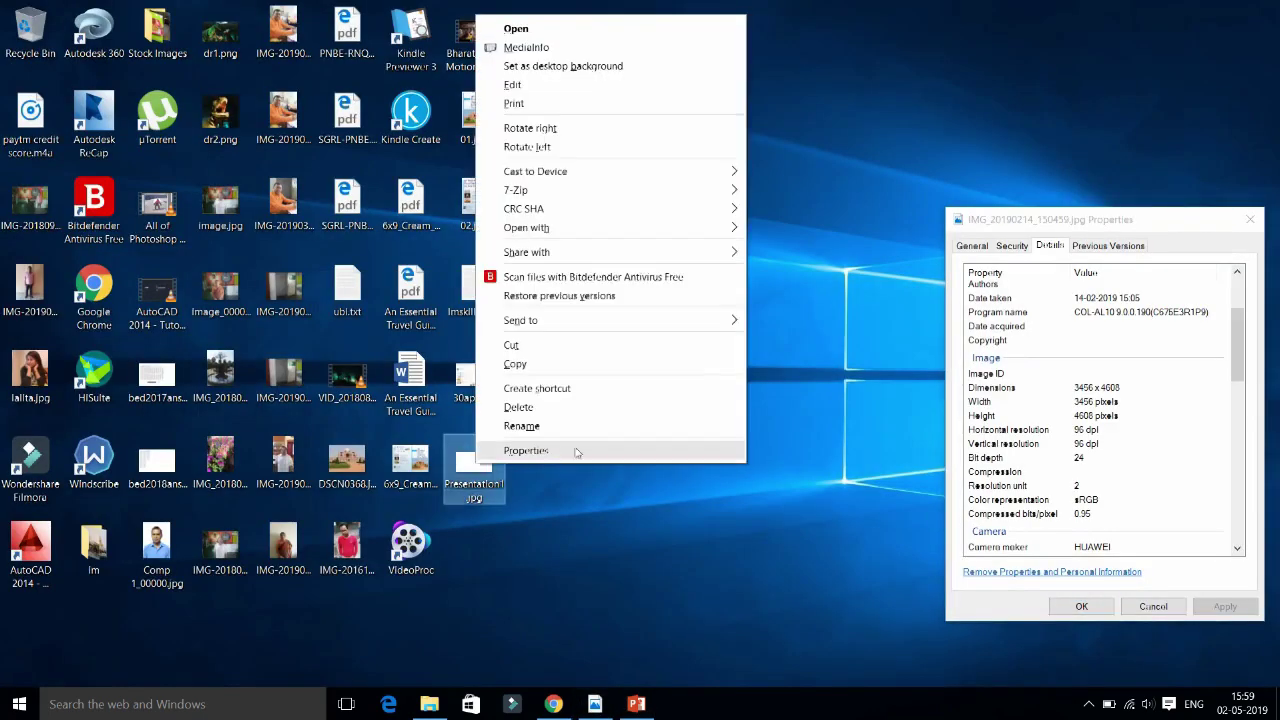
{"action": "left_click", "coordinate": [628, 451]}
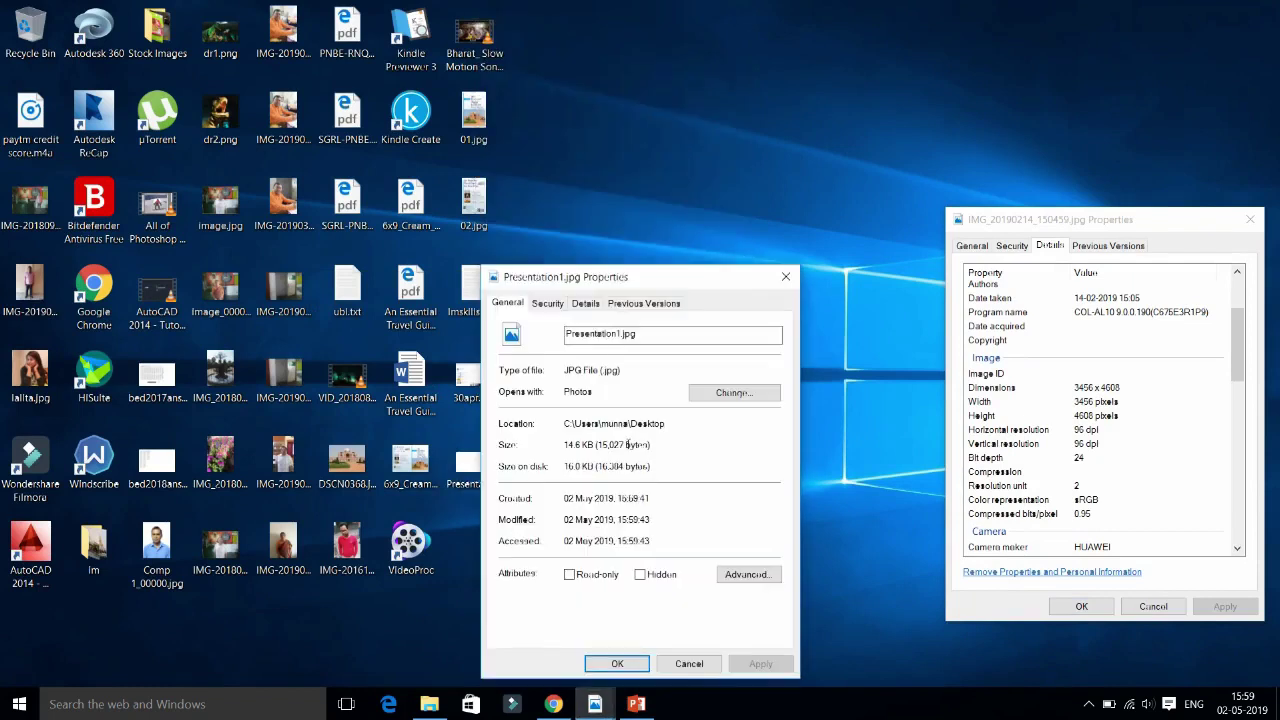
{"action": "left_click", "coordinate": [585, 303]}
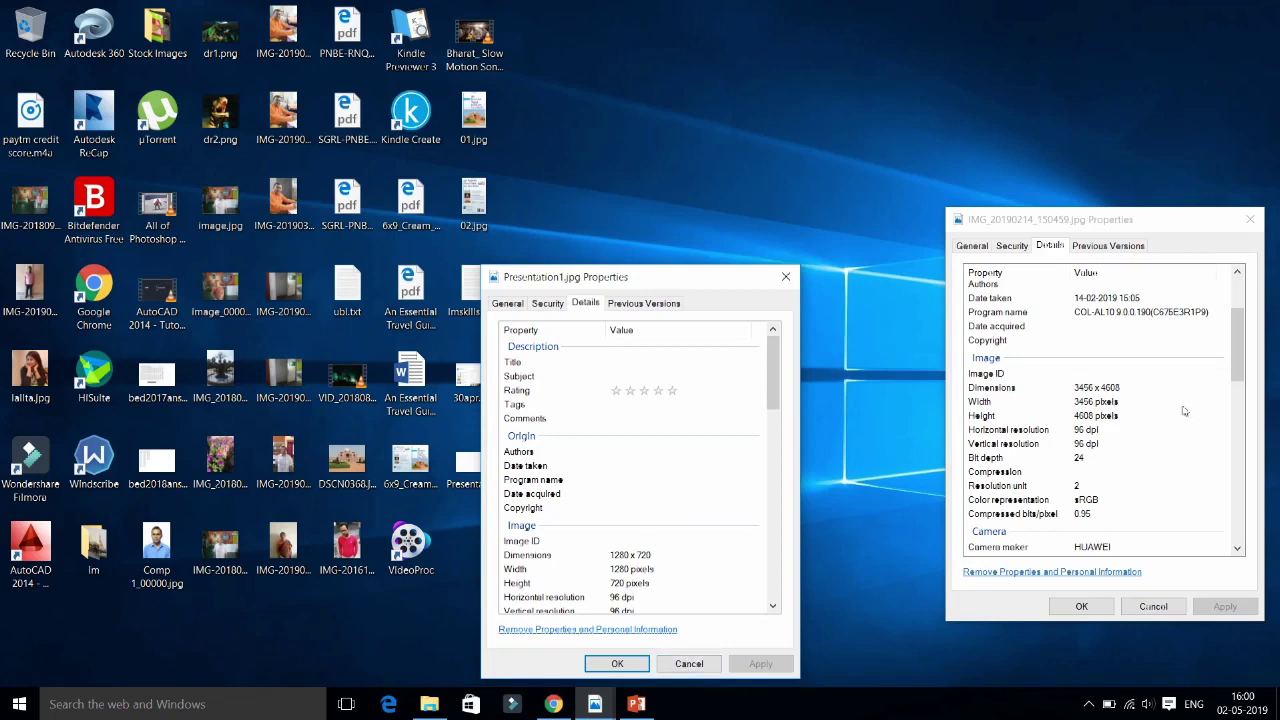
{"action": "left_click", "coordinate": [686, 665]}
{"action": "left_click", "coordinate": [635, 704]}
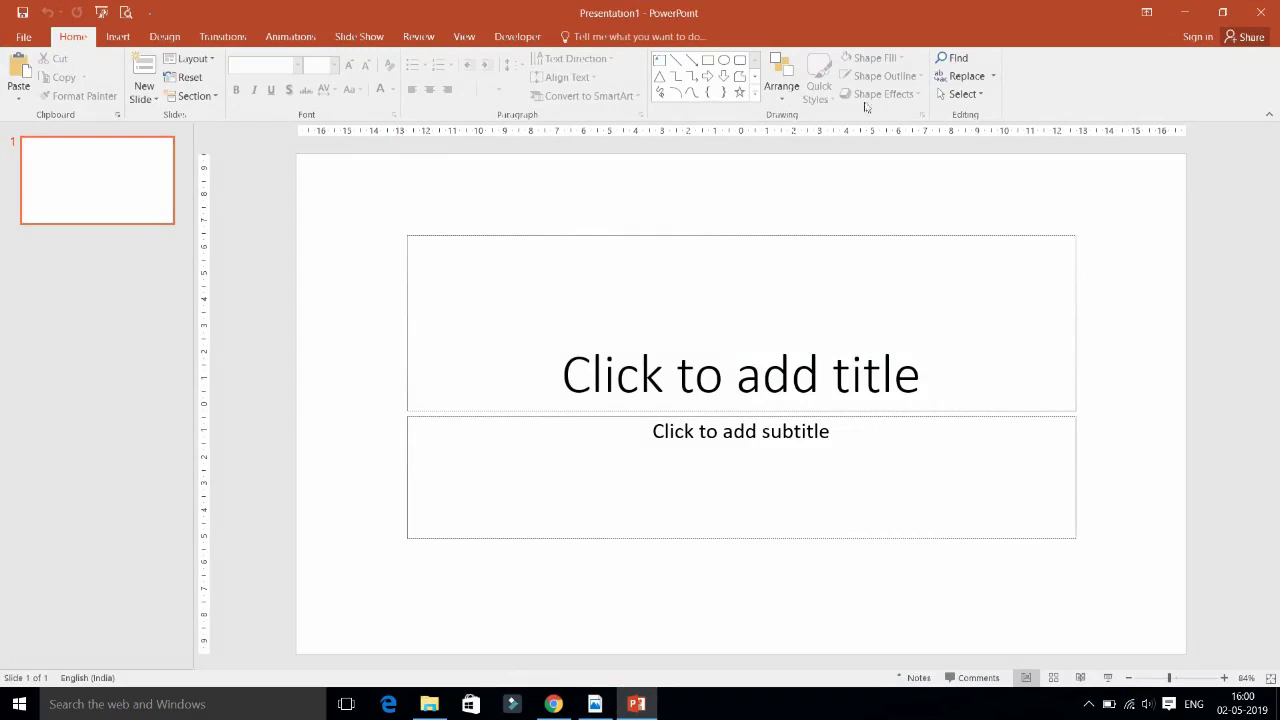
- Open Custom Slide Size, showing the Widescreen 33.867 x 19.05 cm setting
{"action": "left_click", "coordinate": [249, 160]}
{"action": "left_click", "coordinate": [165, 36]}
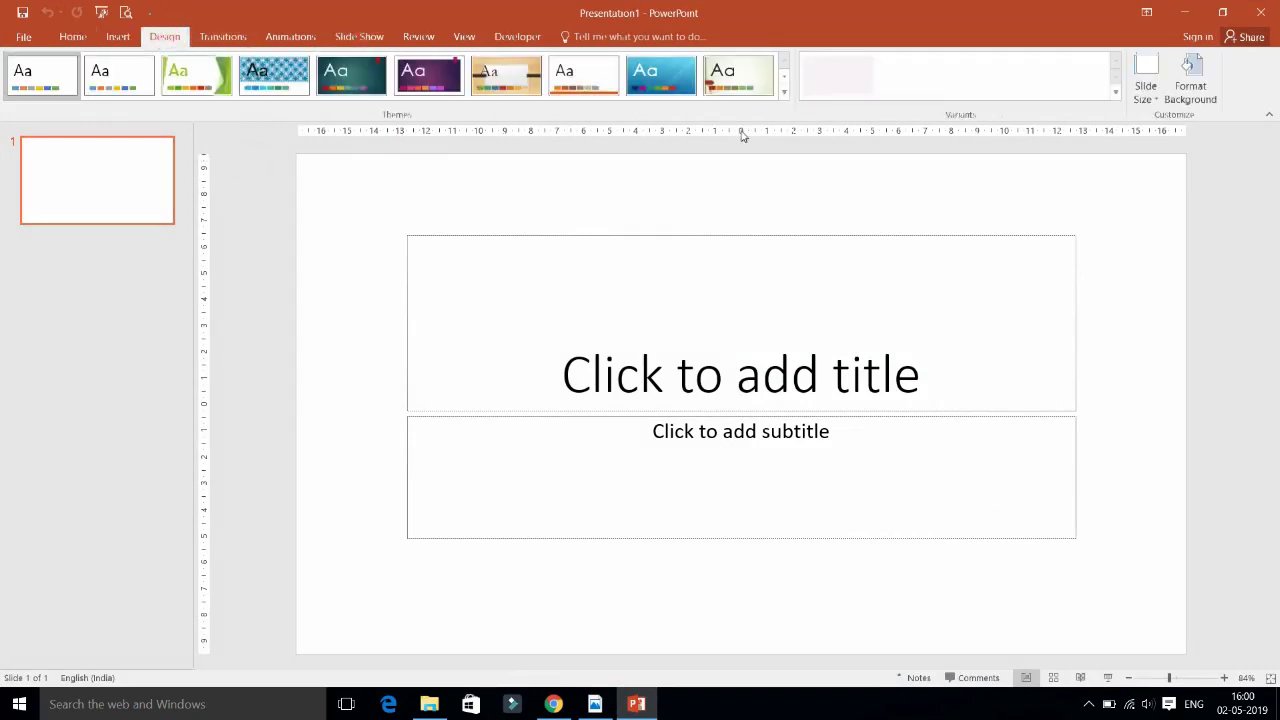
{"action": "left_click", "coordinate": [1153, 96]}
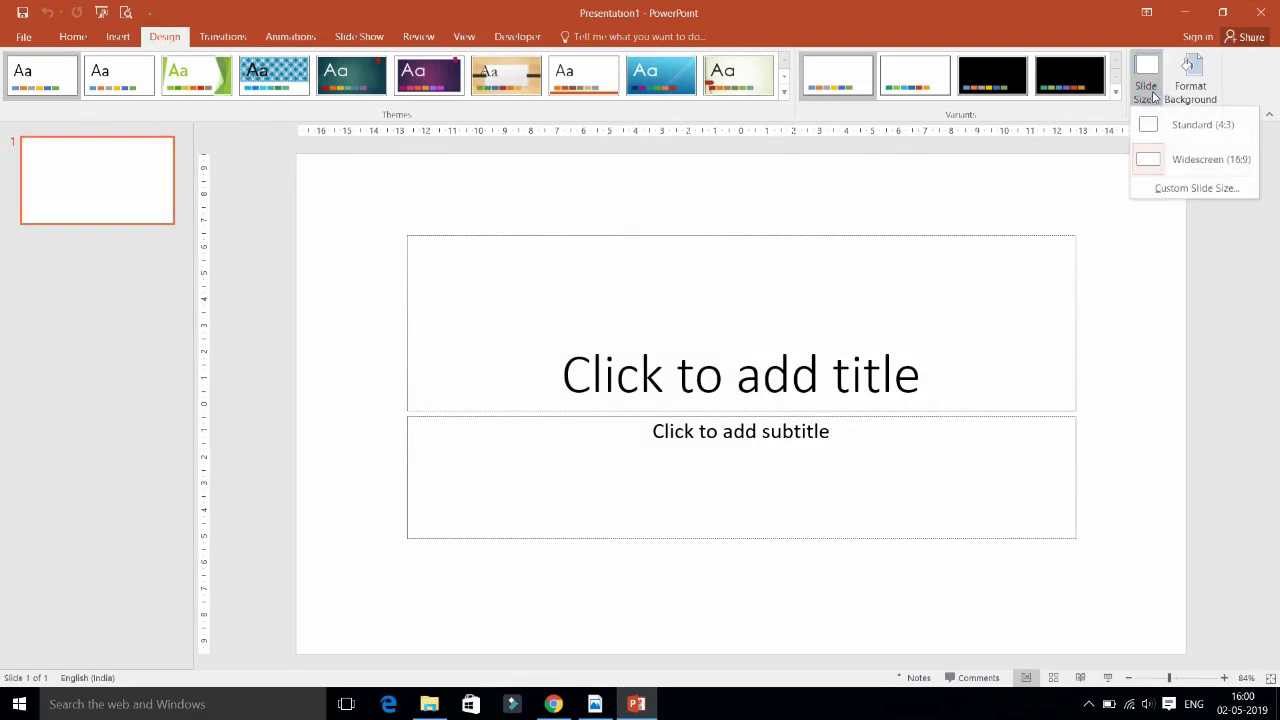
{"action": "left_click", "coordinate": [1210, 190]}
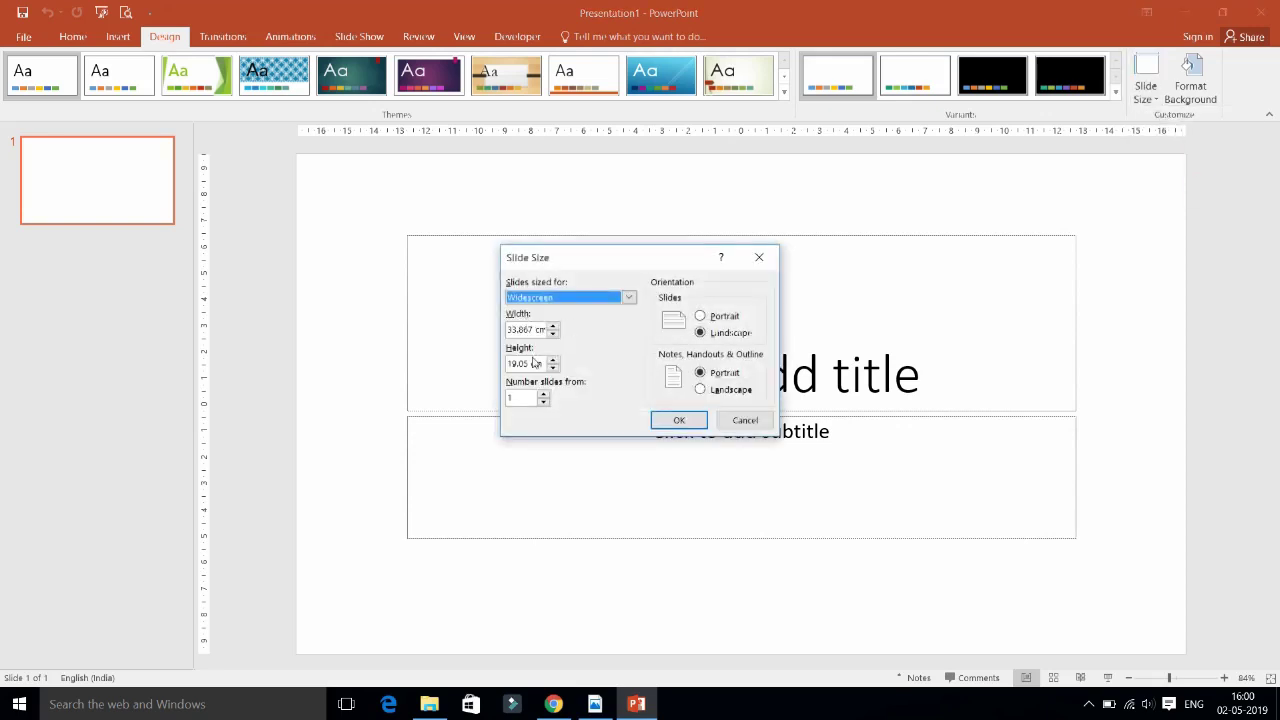
{"action": "left_click", "coordinate": [528, 363]}
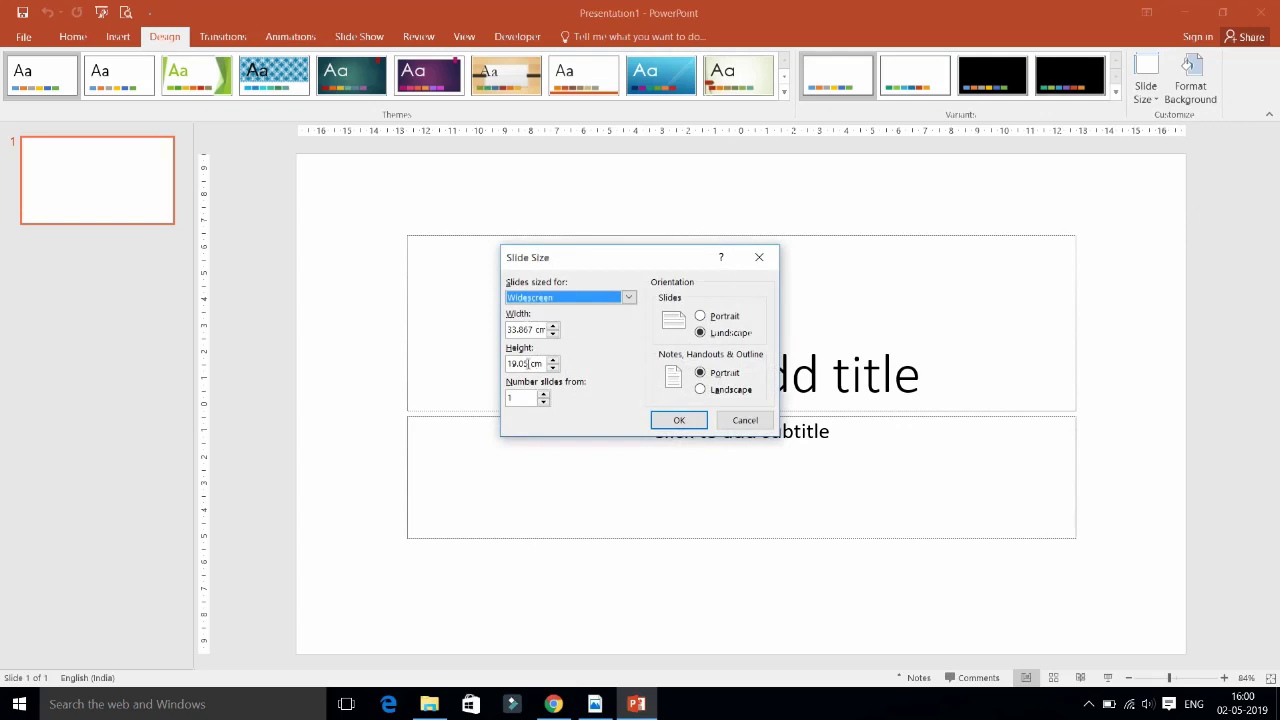
- Compare the slide size with the photo's pixel width and height of 3456 x 4608
{"action": "left_click", "coordinate": [595, 704]}
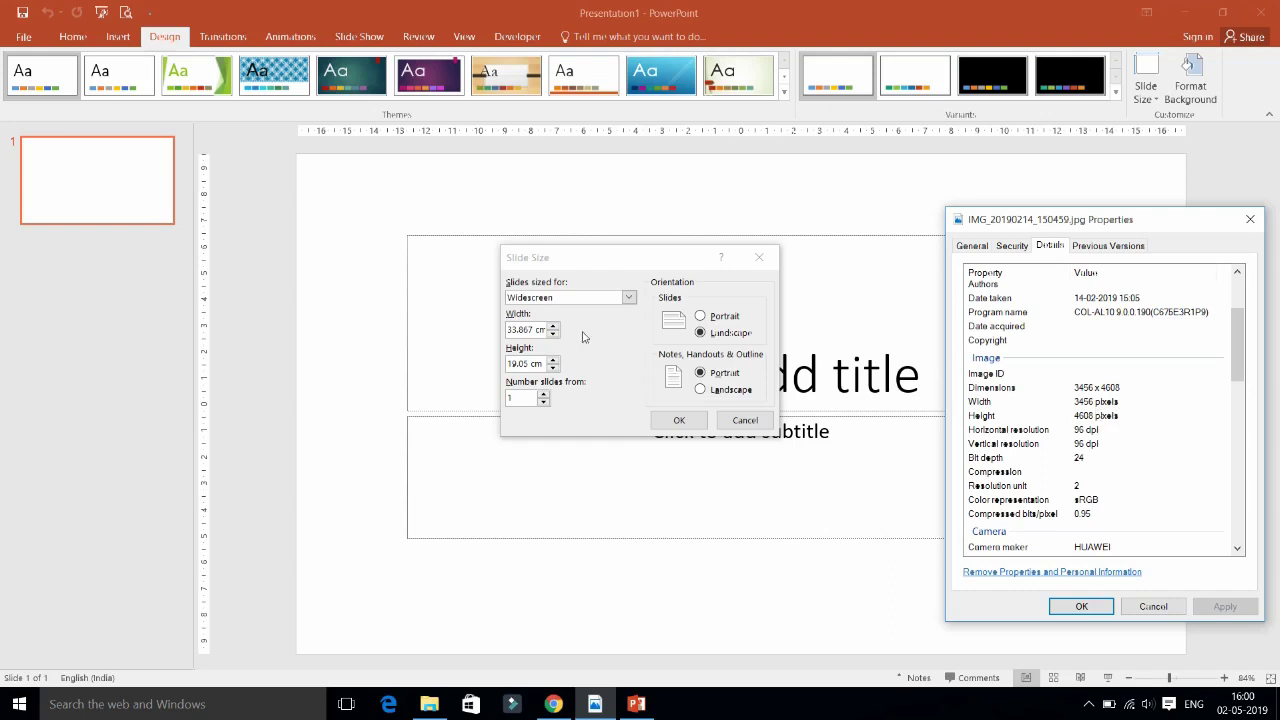
{"action": "left_click", "coordinate": [530, 328]}
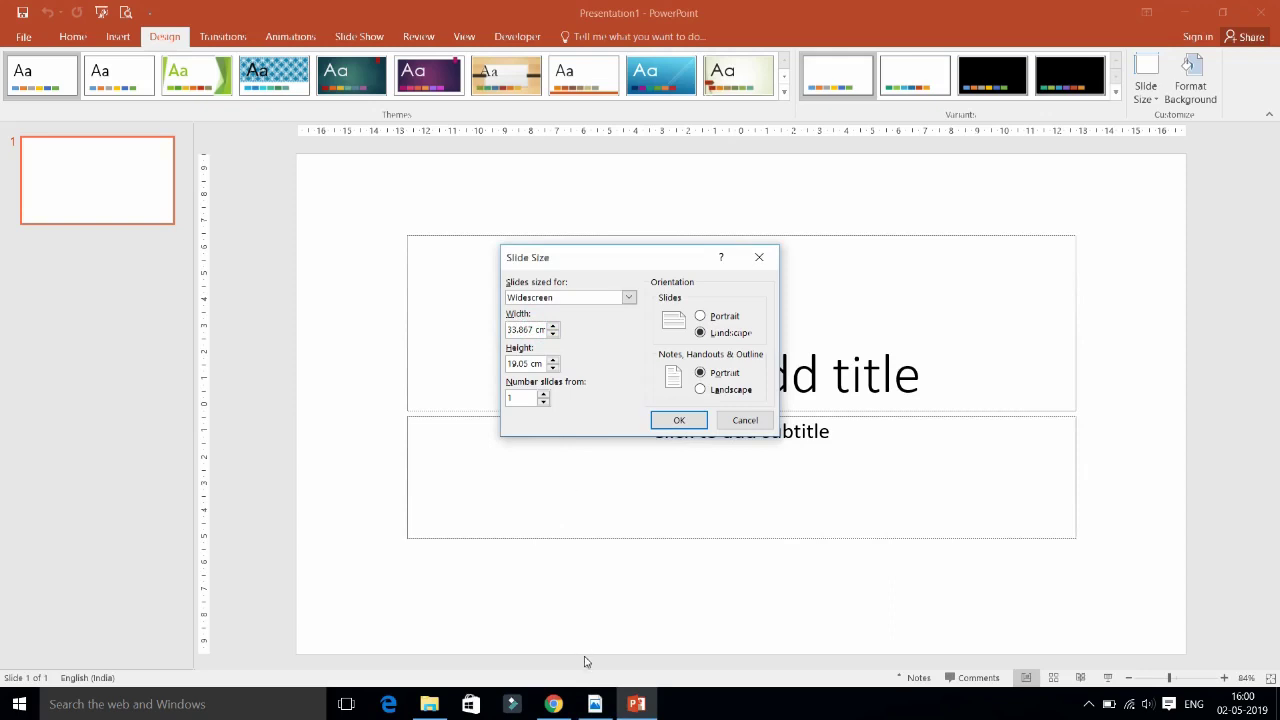
{"action": "key", "text": "alt+Tab"}
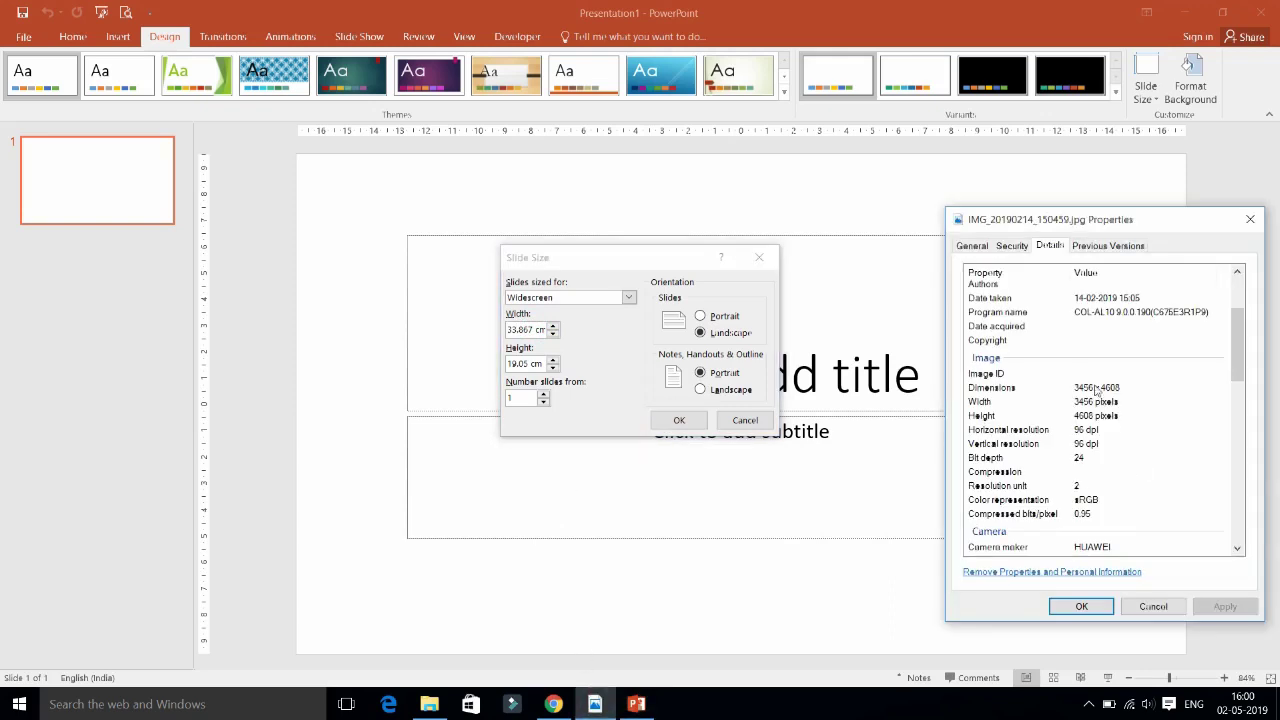
{"action": "left_click", "coordinate": [1097, 388]}
{"action": "left_click", "coordinate": [1128, 402]}
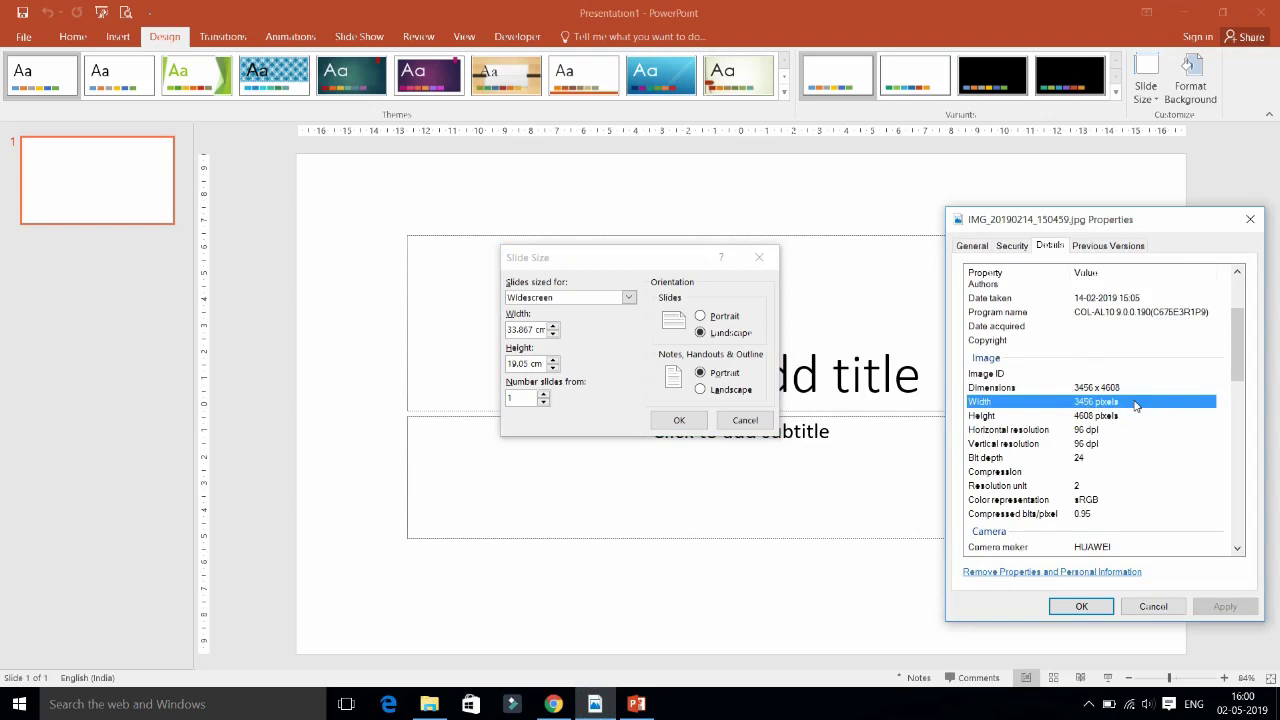
{"action": "left_click", "coordinate": [555, 704]}
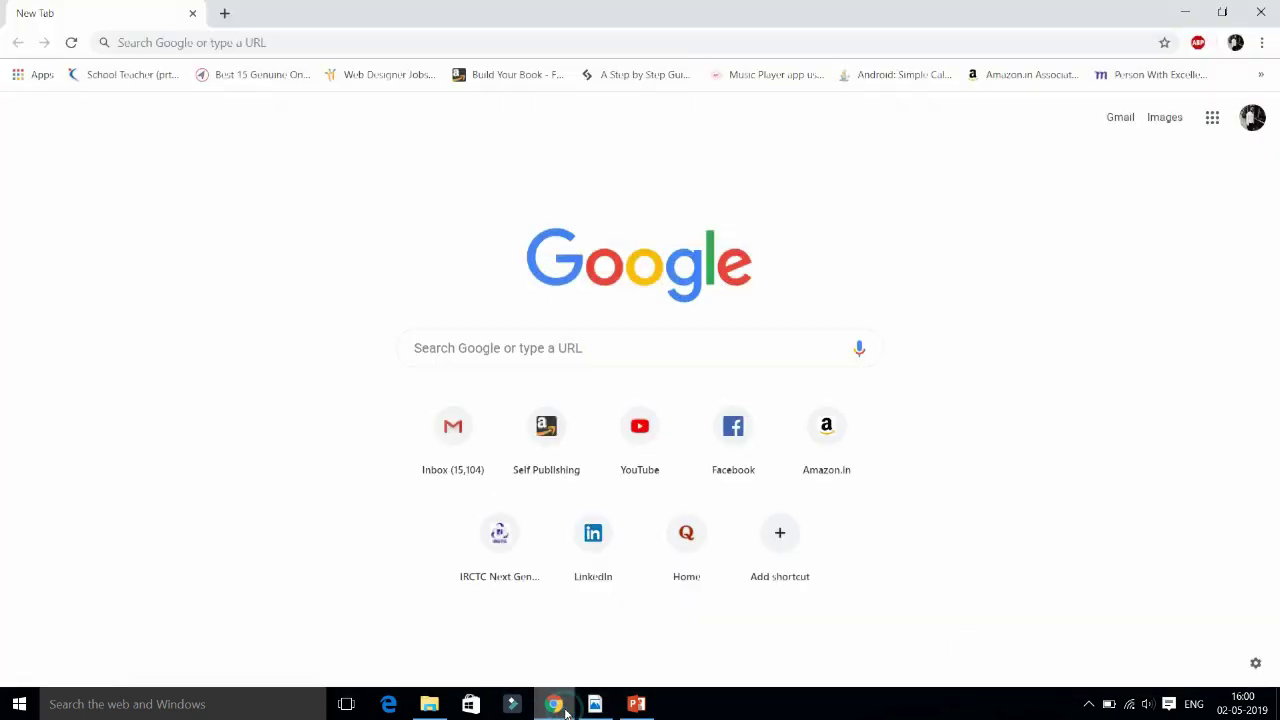
- Search 'pixel to cm' and set the unitconverters.net converter to pixels-to-centimetres
{"action": "left_click", "coordinate": [375, 43]}
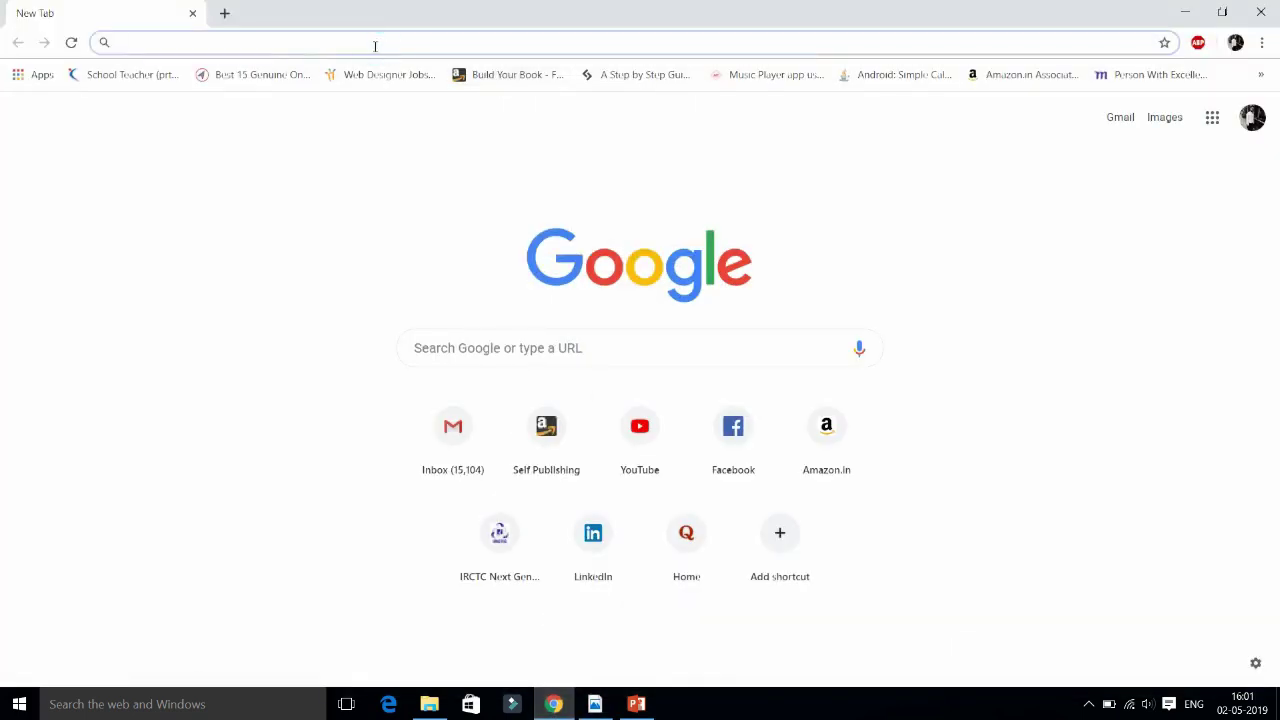
{"action": "type", "text": "pixel to cm"}
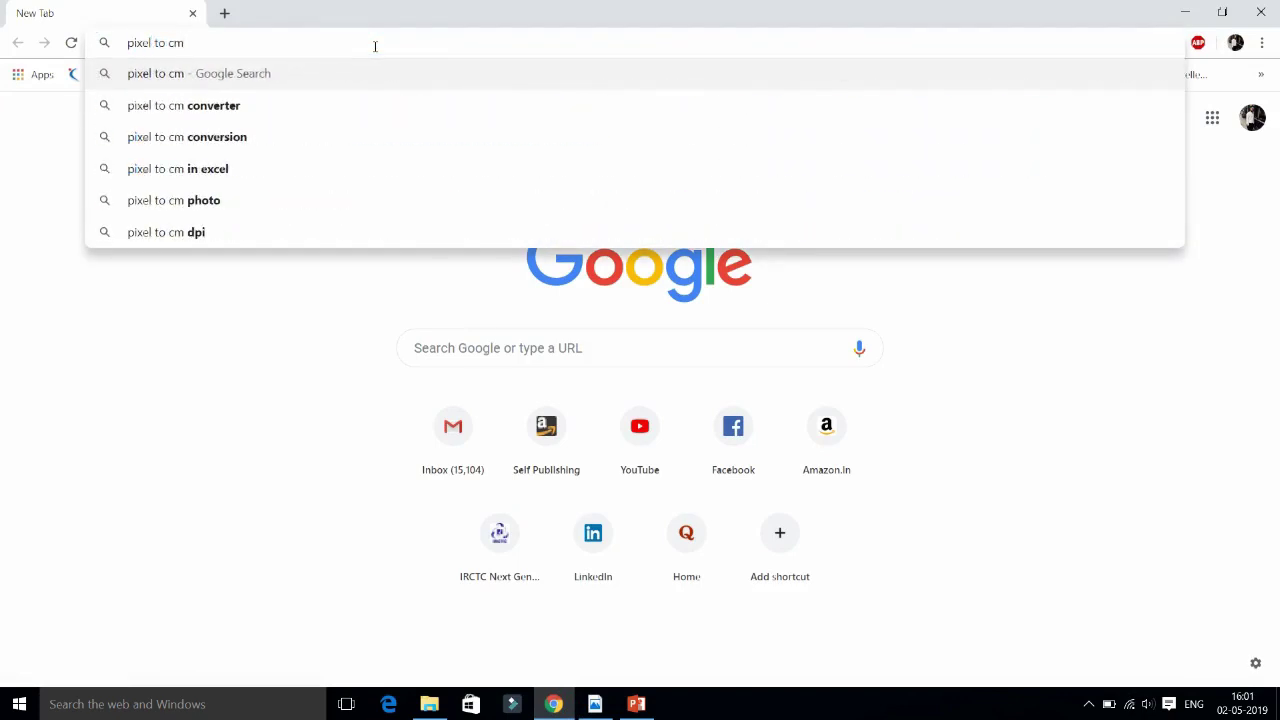
{"action": "key", "text": "Return"}
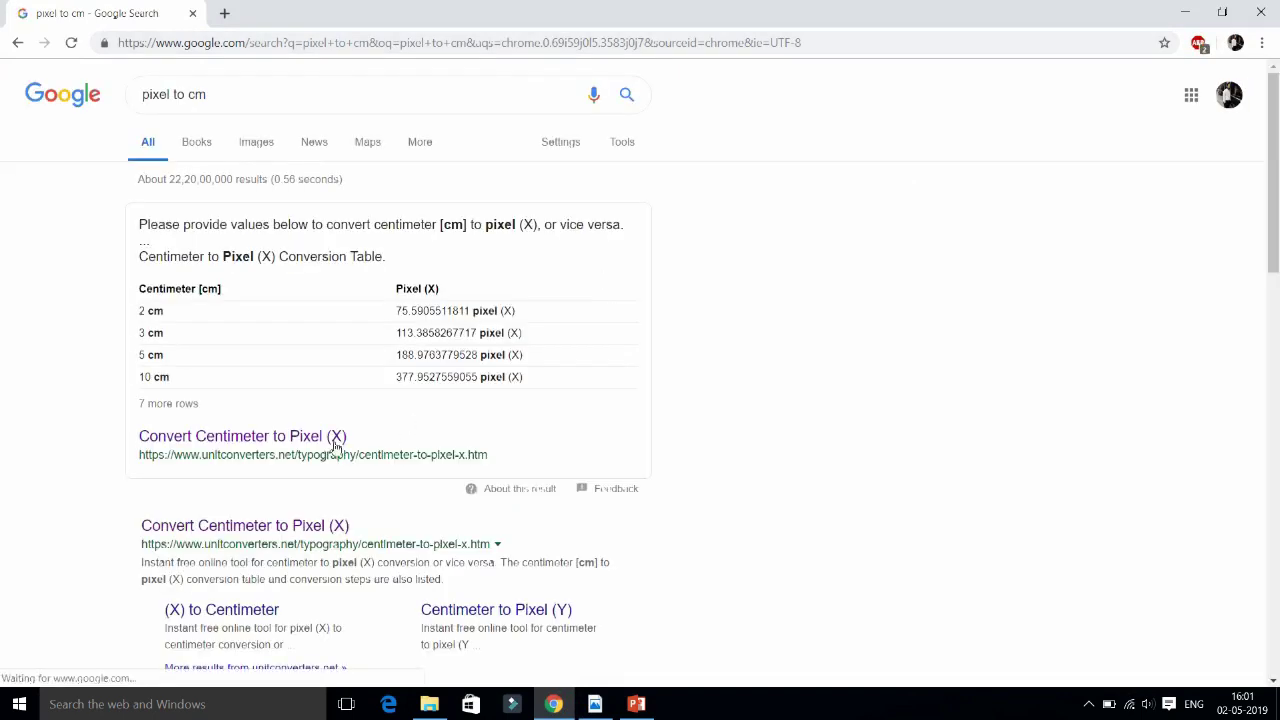
{"action": "left_click", "coordinate": [270, 440]}
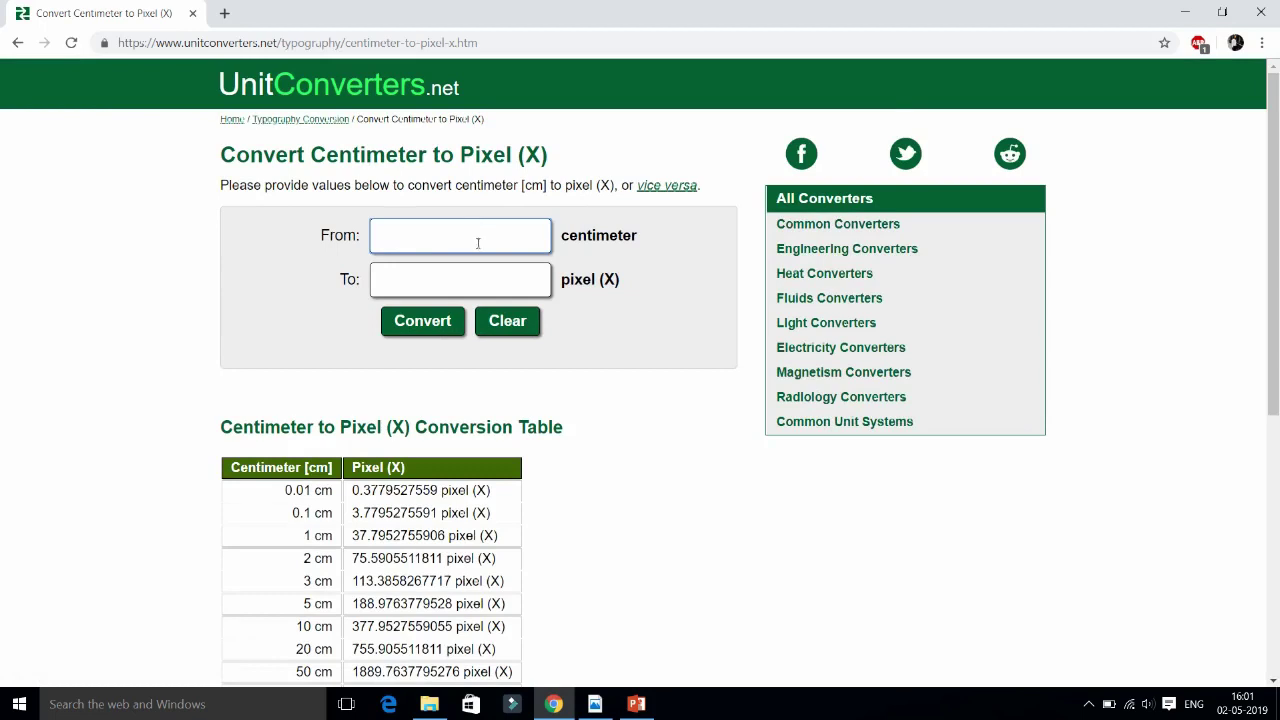
{"action": "left_click", "coordinate": [578, 236]}
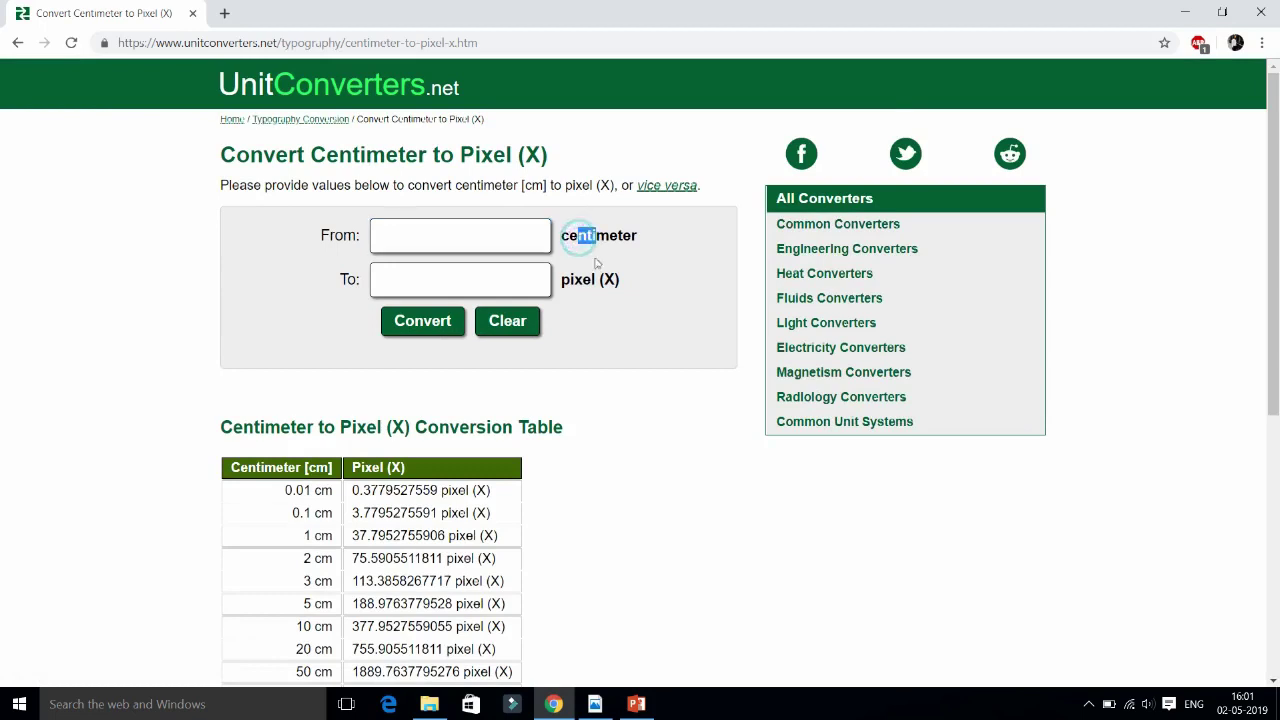
{"action": "left_click", "coordinate": [667, 190]}
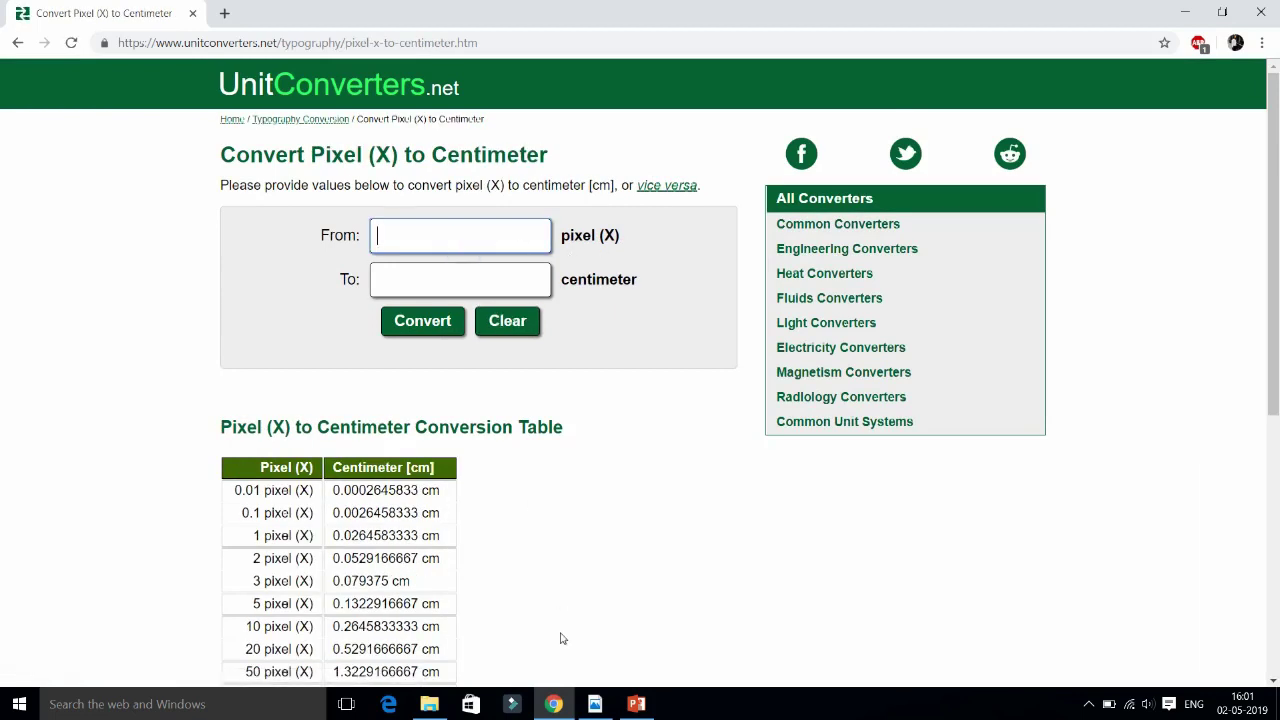
- Convert 3465 pixels to 91.678125 cm and paste it as the slide Width
{"action": "left_click", "coordinate": [595, 702]}
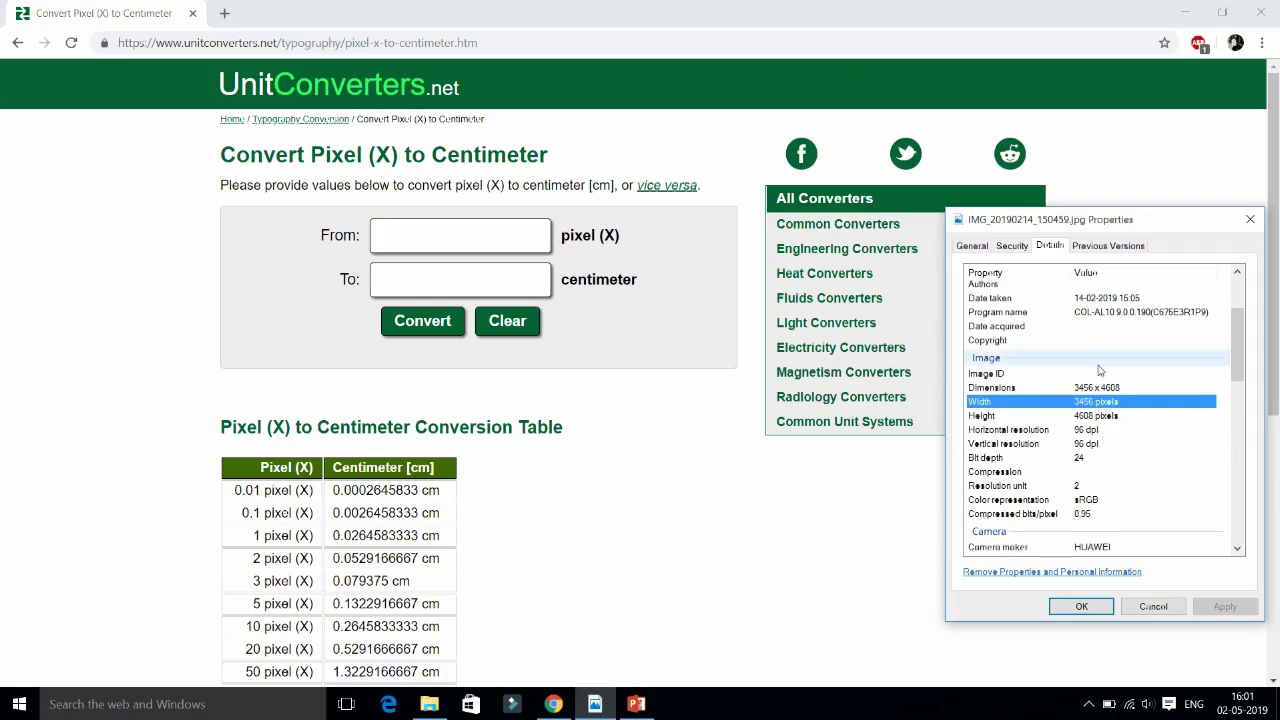
{"action": "left_click", "coordinate": [444, 240]}
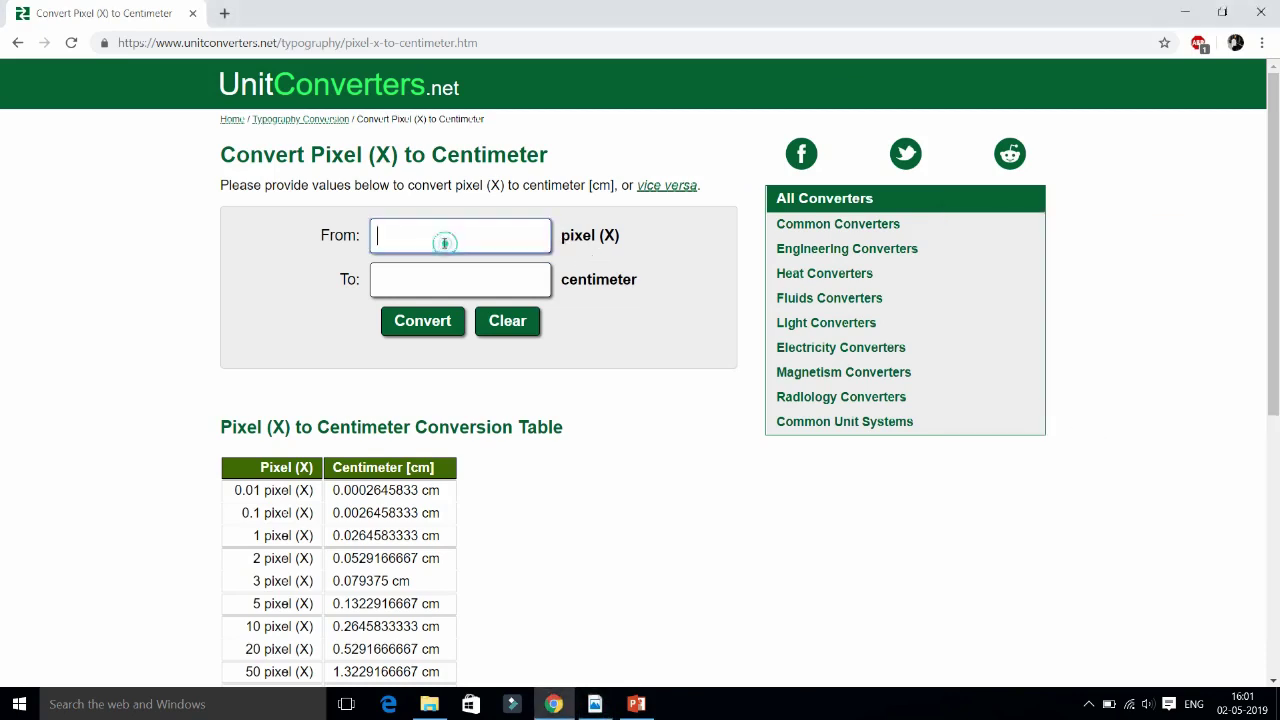
{"action": "type", "text": "3465"}
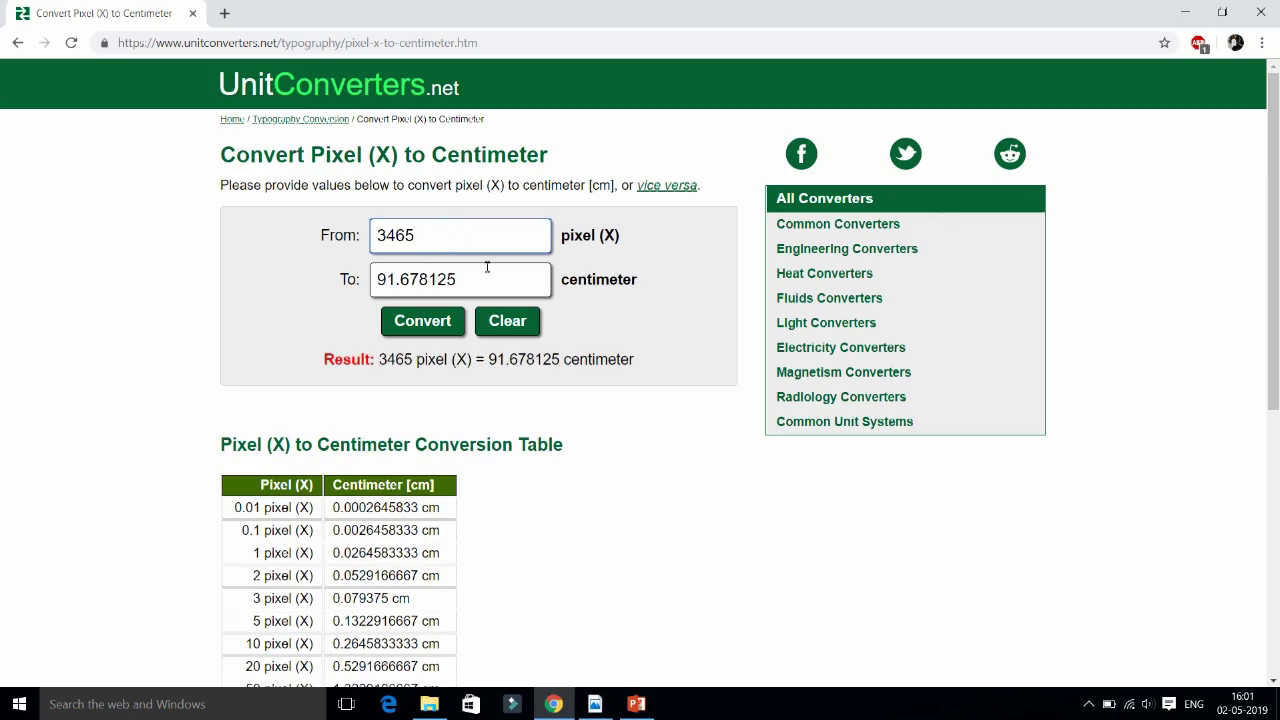
{"action": "double_click", "coordinate": [483, 276]}
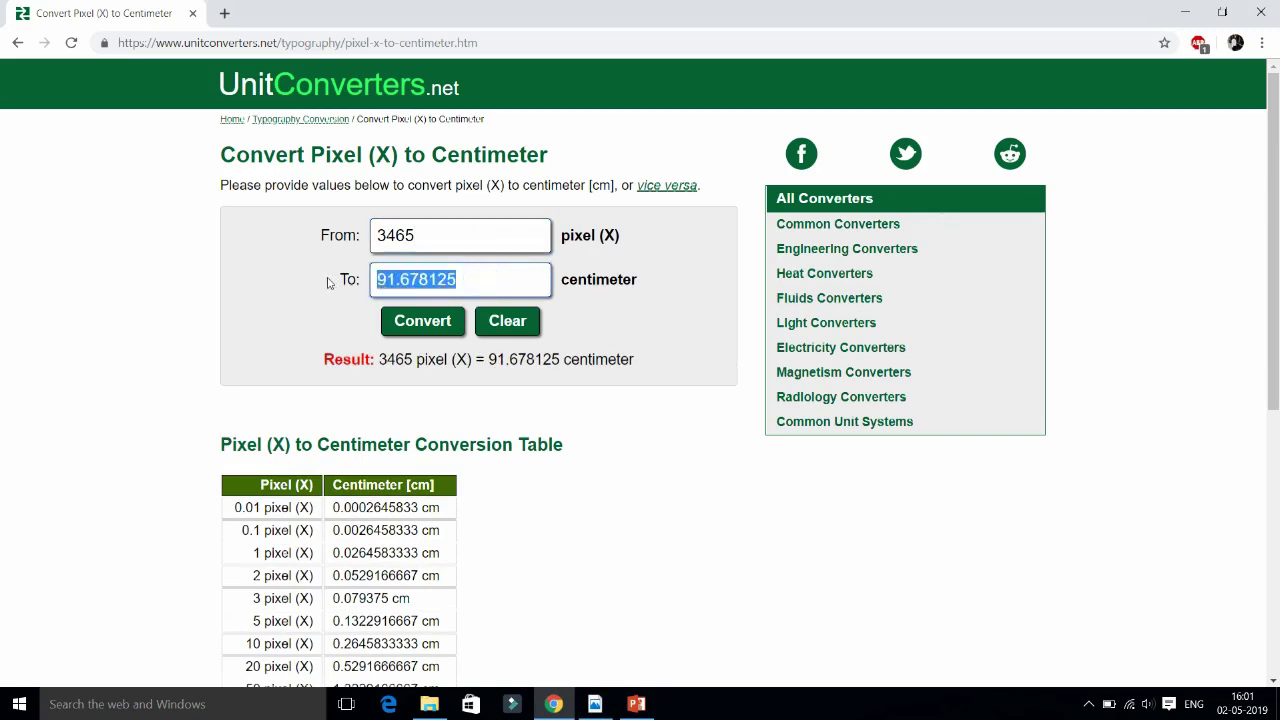
{"action": "left_click", "coordinate": [640, 706]}
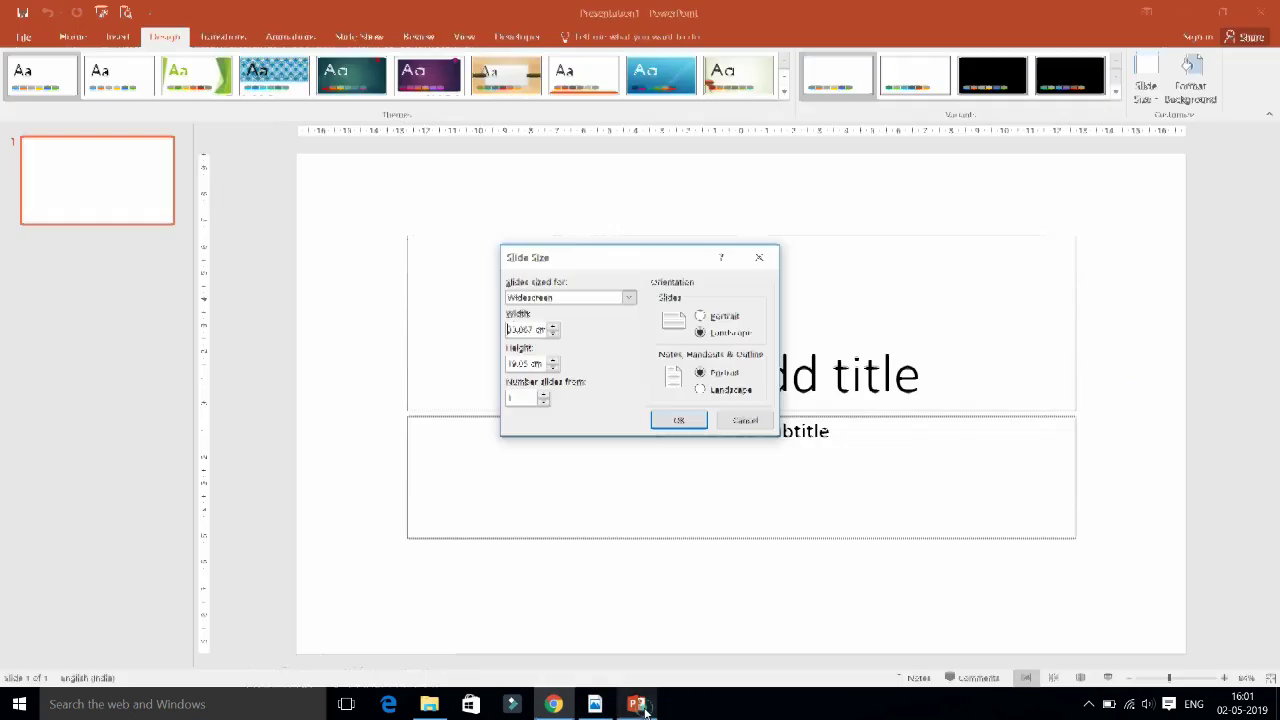
{"action": "double_click", "coordinate": [527, 329]}
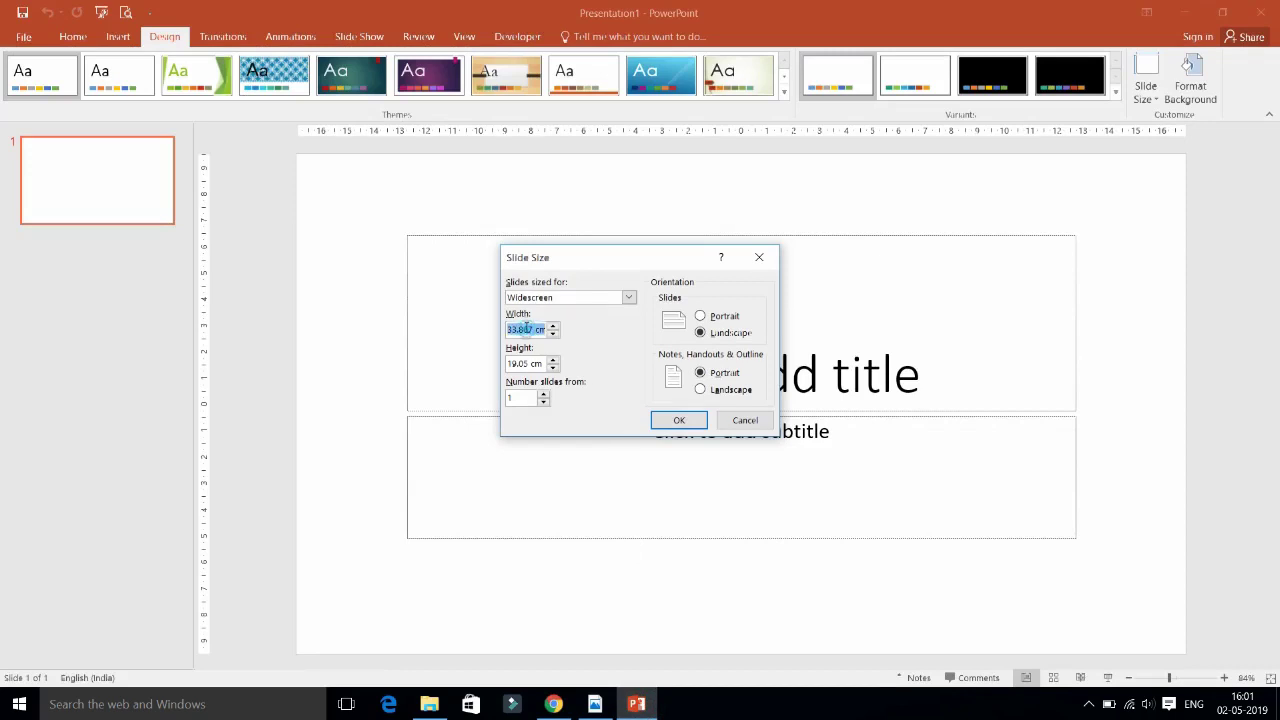
{"action": "type", "text": "91.678125"}
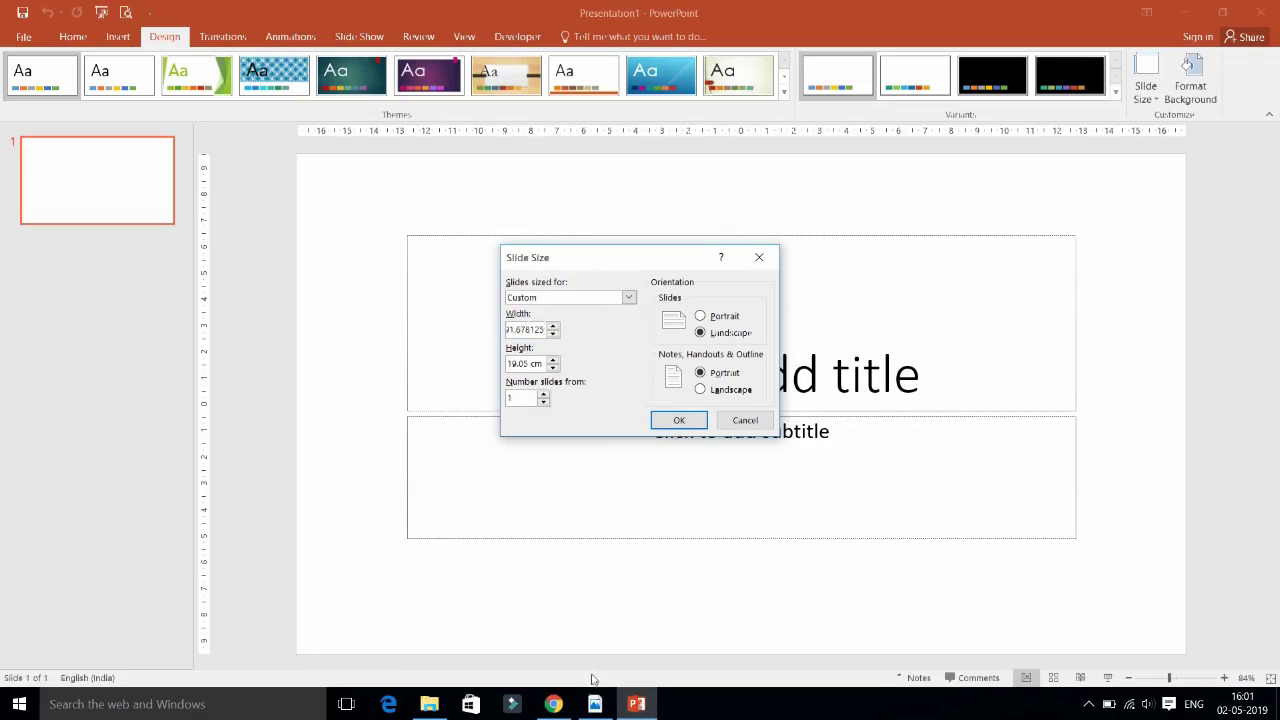
{"action": "left_click", "coordinate": [556, 704]}
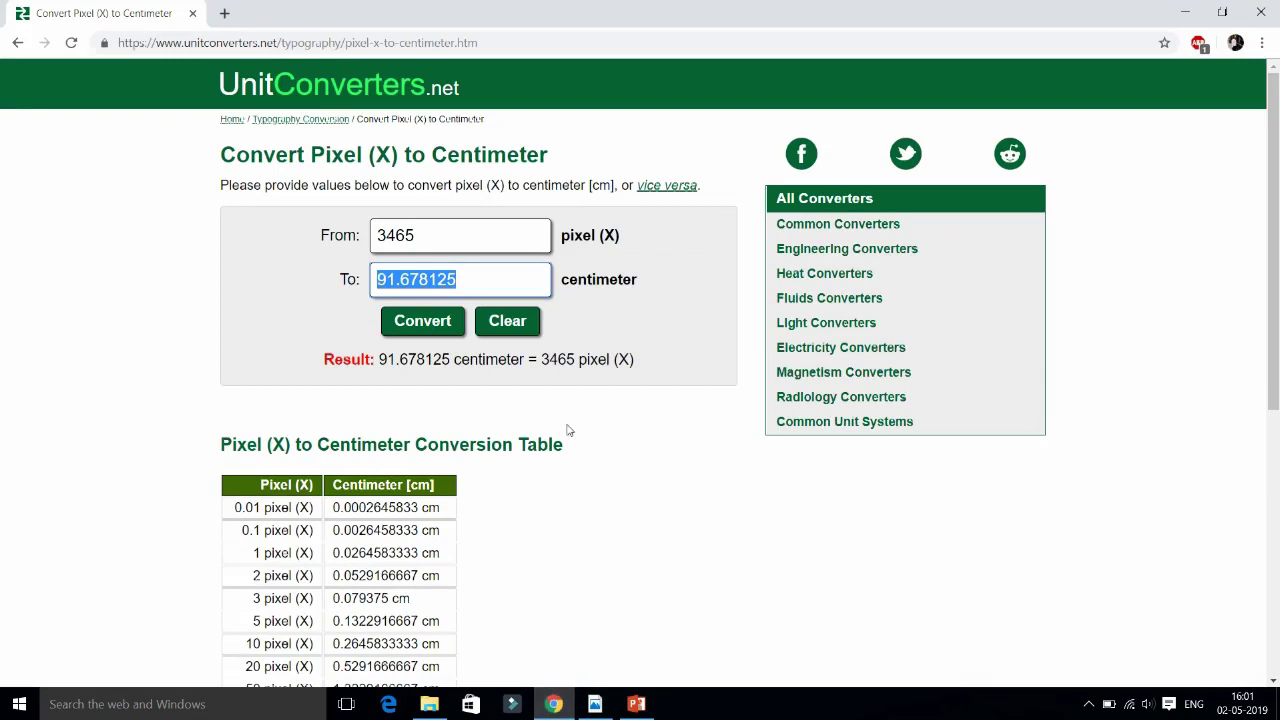
- Convert the photo's 4608-pixel height to 121.92 cm and copy the result
{"action": "left_click", "coordinate": [594, 704]}
{"action": "left_click", "coordinate": [1119, 418]}
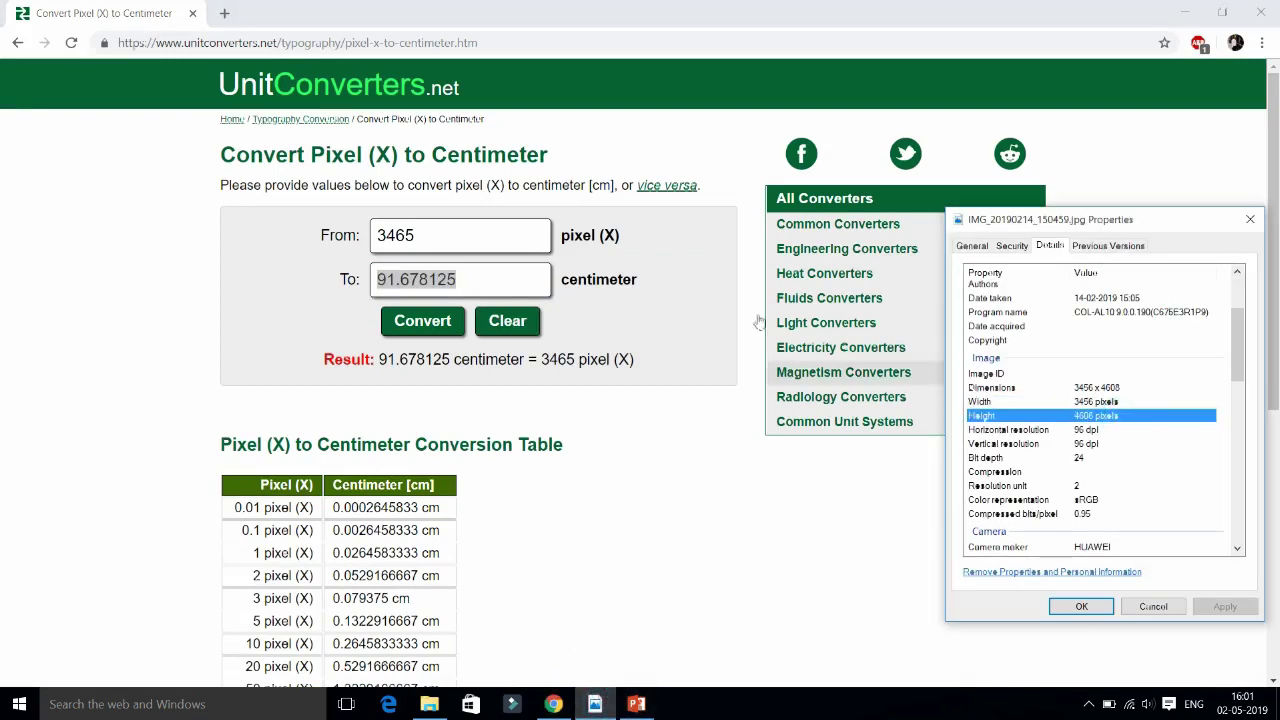
{"action": "left_click_drag", "start_coordinate": [452, 234], "coordinate": [266, 236]}
{"action": "type", "text": "4608"}
{"action": "left_click", "coordinate": [464, 281]}
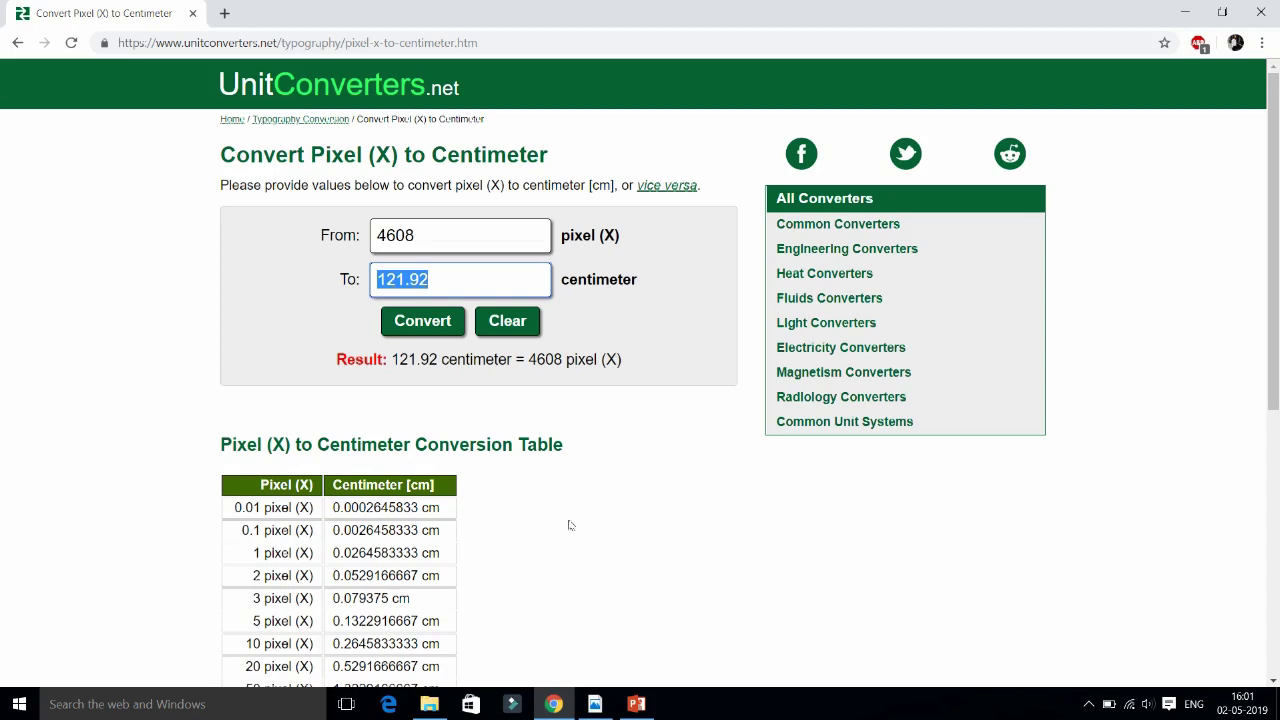
{"action": "left_click", "coordinate": [636, 704]}
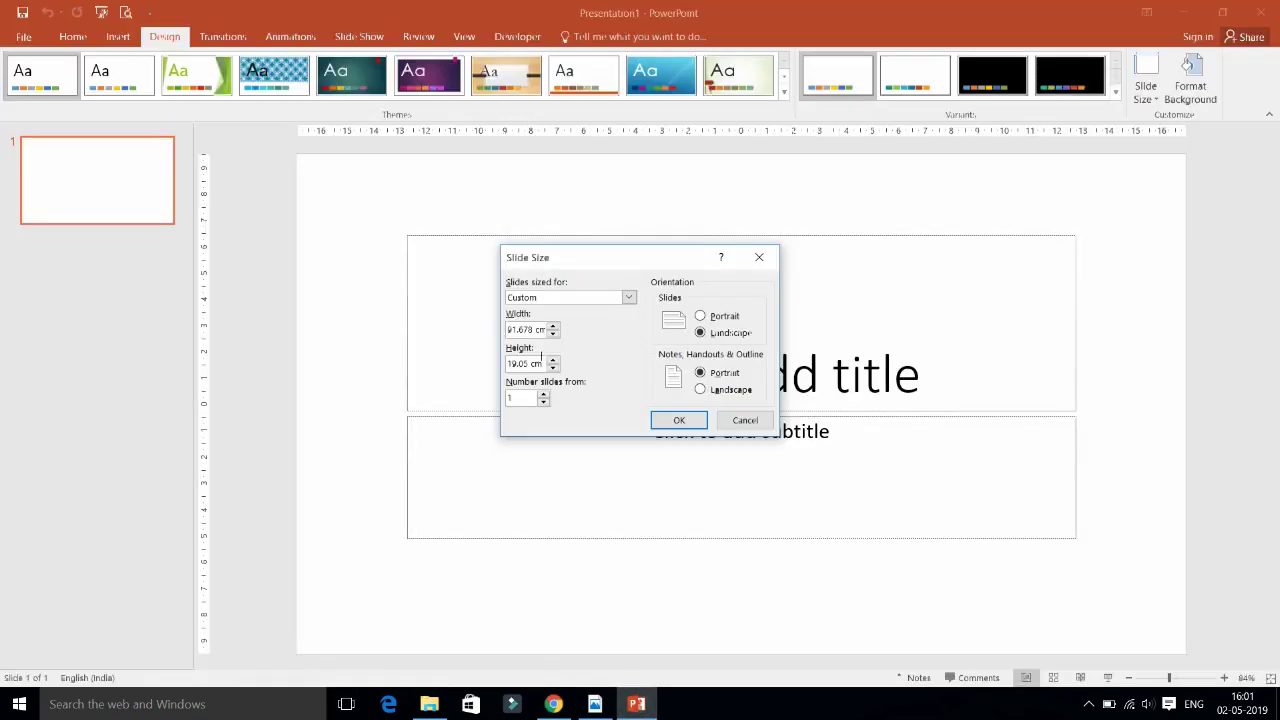
- Paste 121.92 cm as the slide Height, apply it, and choose Ensure Fit
{"action": "double_click", "coordinate": [530, 363]}
{"action": "type", "text": "121.92"}
{"action": "double_click", "coordinate": [528, 329]}
{"action": "left_click", "coordinate": [670, 422]}
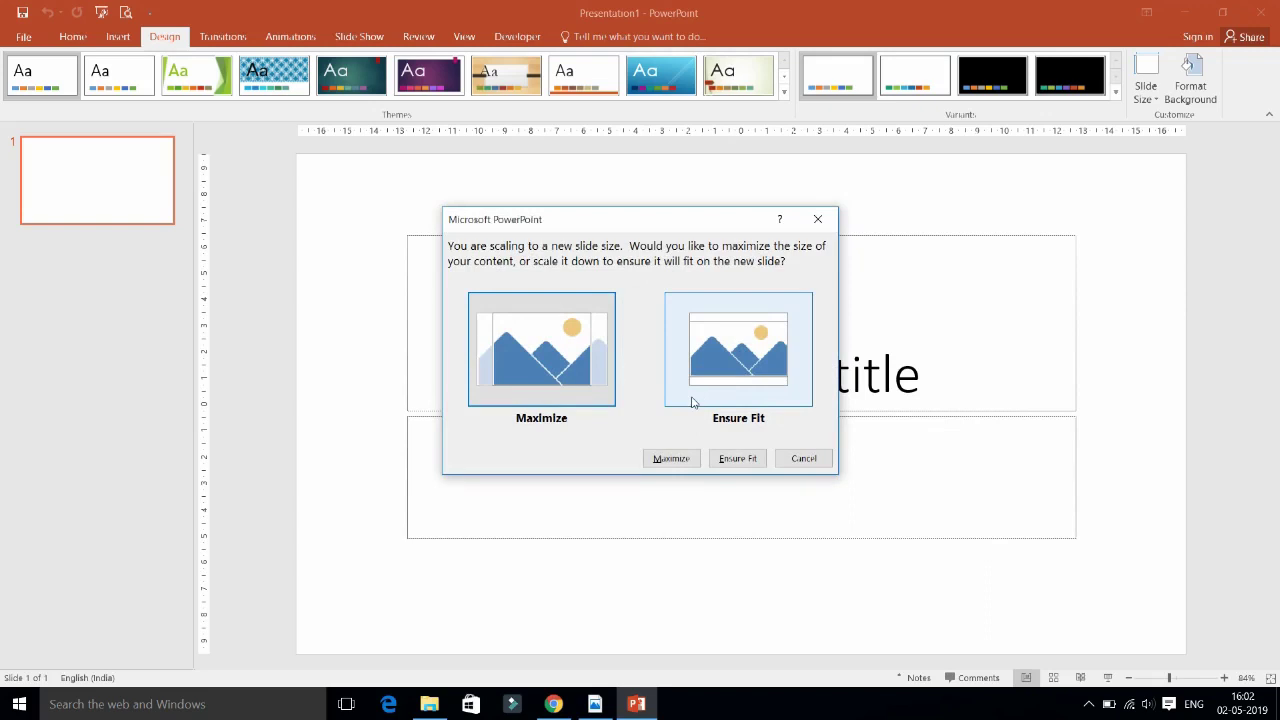
{"action": "left_click", "coordinate": [736, 459]}
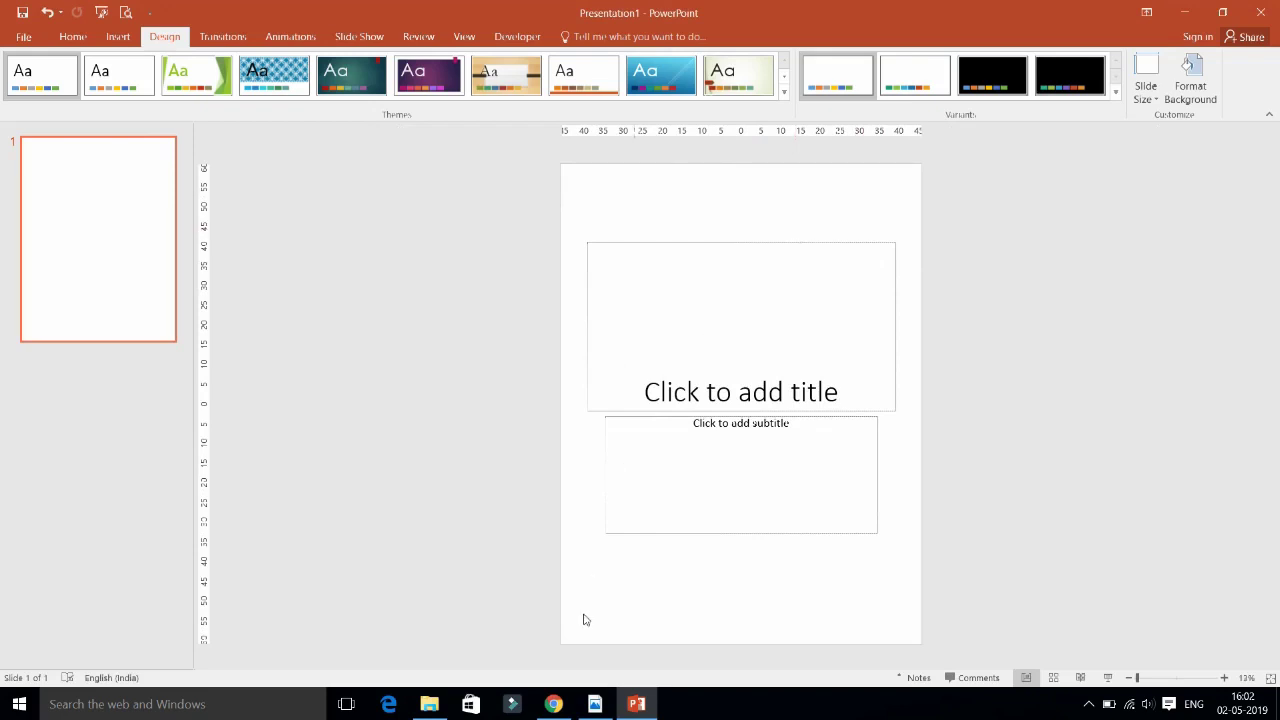
{"action": "left_click", "coordinate": [429, 704]}
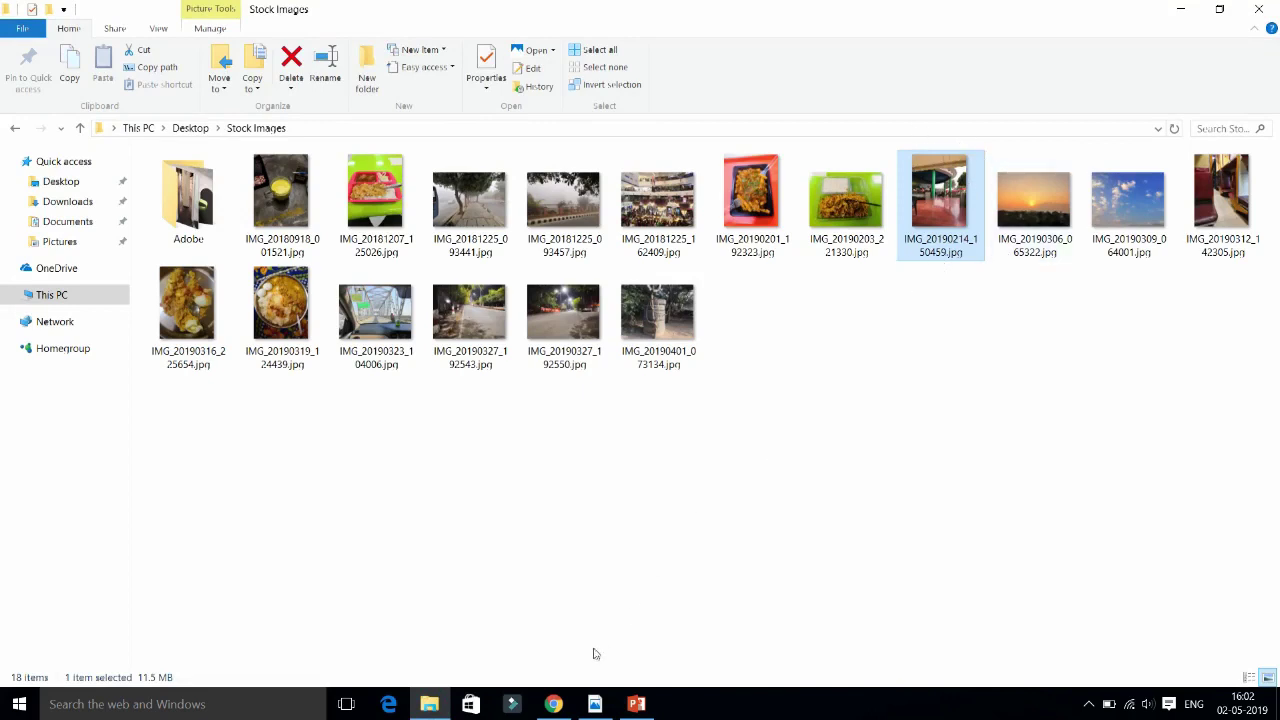
{"action": "left_click", "coordinate": [636, 704]}
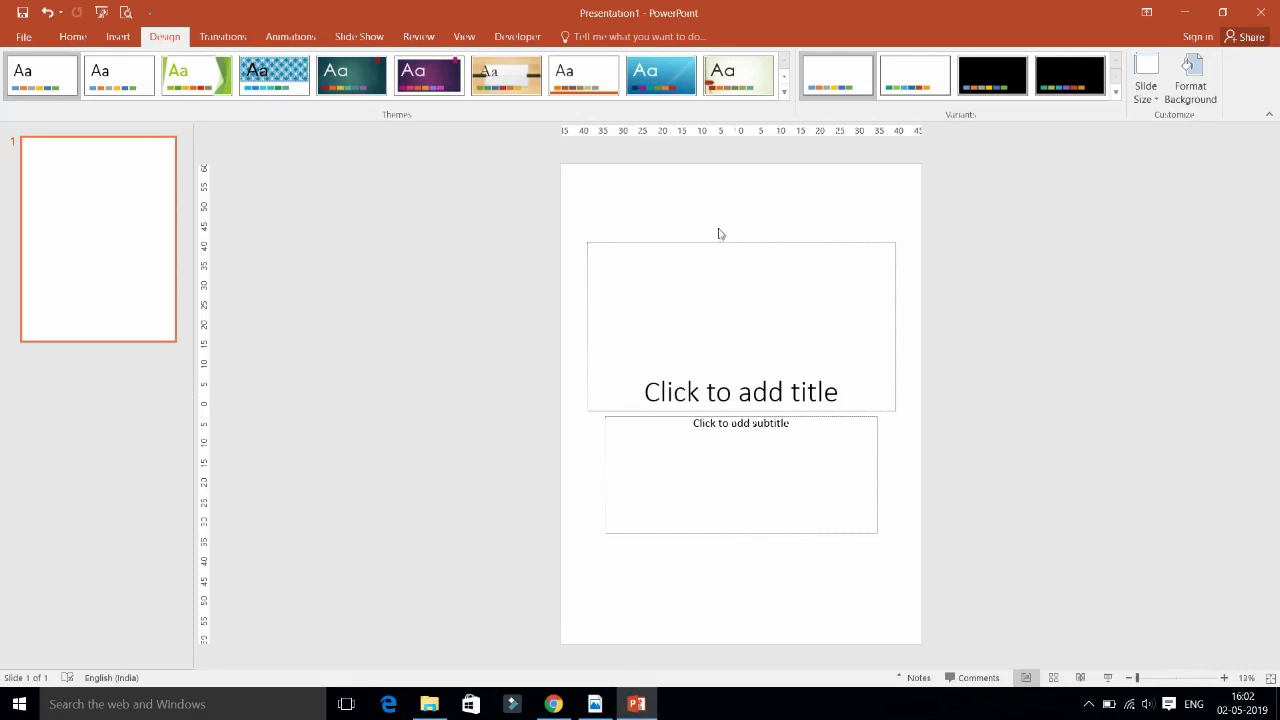
- Delete the title and subtitle placeholders from the slide
{"action": "left_click", "coordinate": [660, 242]}
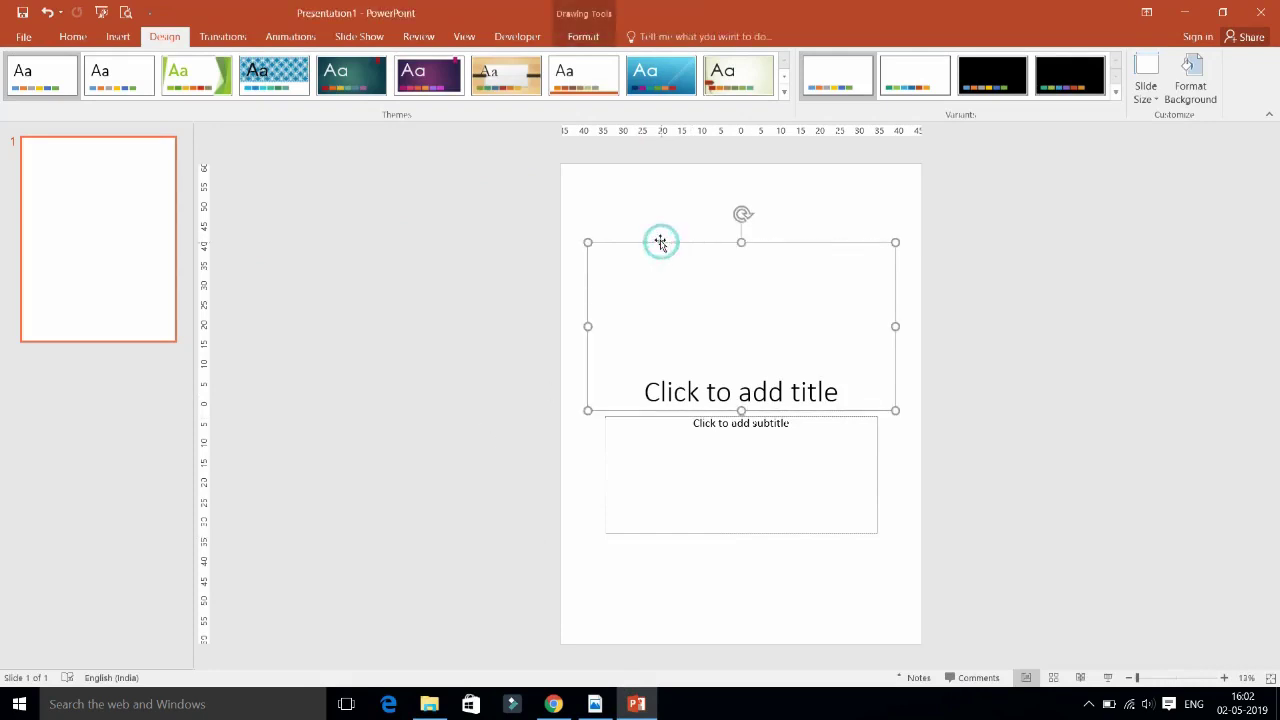
{"action": "key", "text": "Delete"}
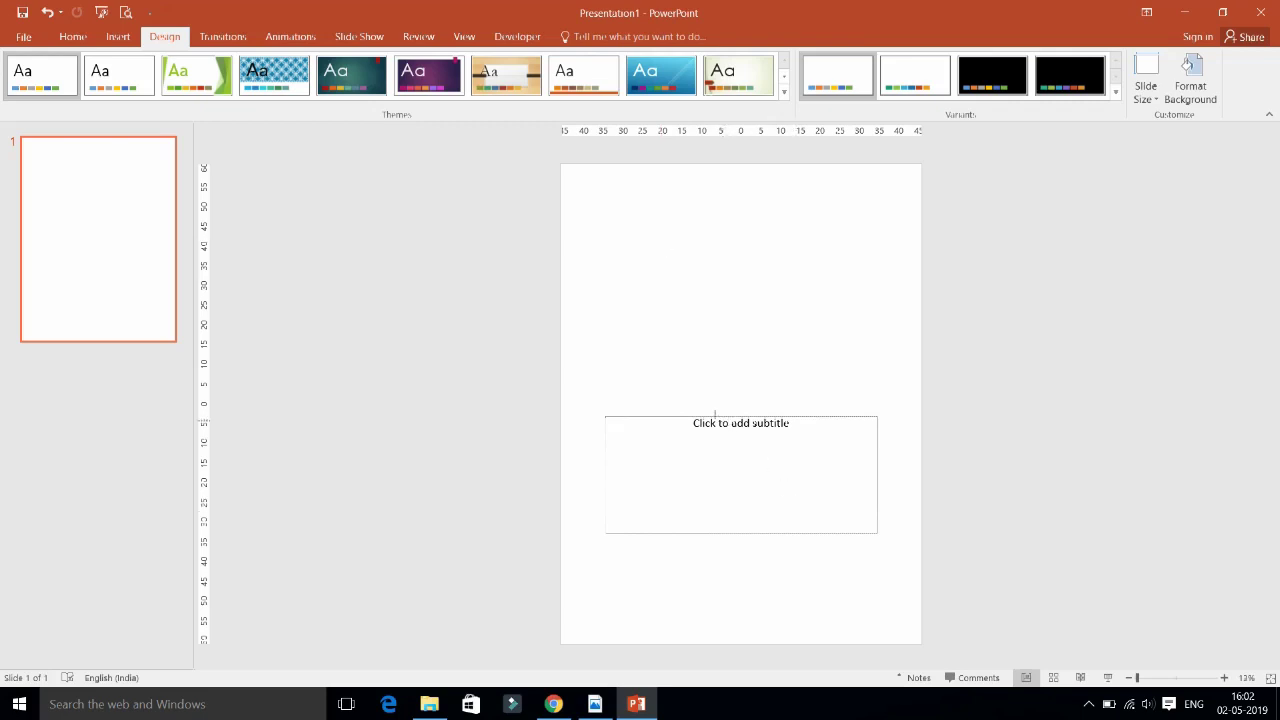
{"action": "left_click", "coordinate": [714, 415]}
{"action": "key", "text": "Delete"}
{"action": "left_click", "coordinate": [613, 351]}
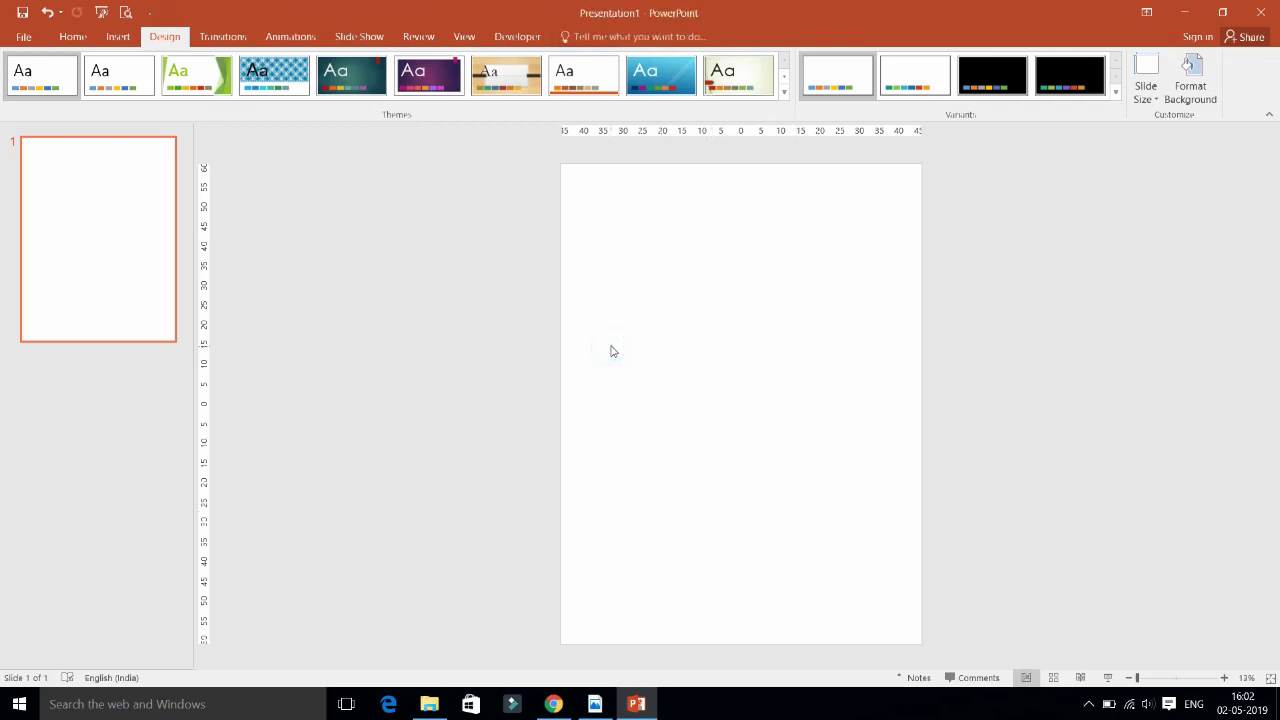
- Insert IMG_20190214_150459.jpg from Desktop\Stock Images and stretch it to fill the slide
{"action": "left_click", "coordinate": [117, 36]}
{"action": "left_click", "coordinate": [96, 84]}
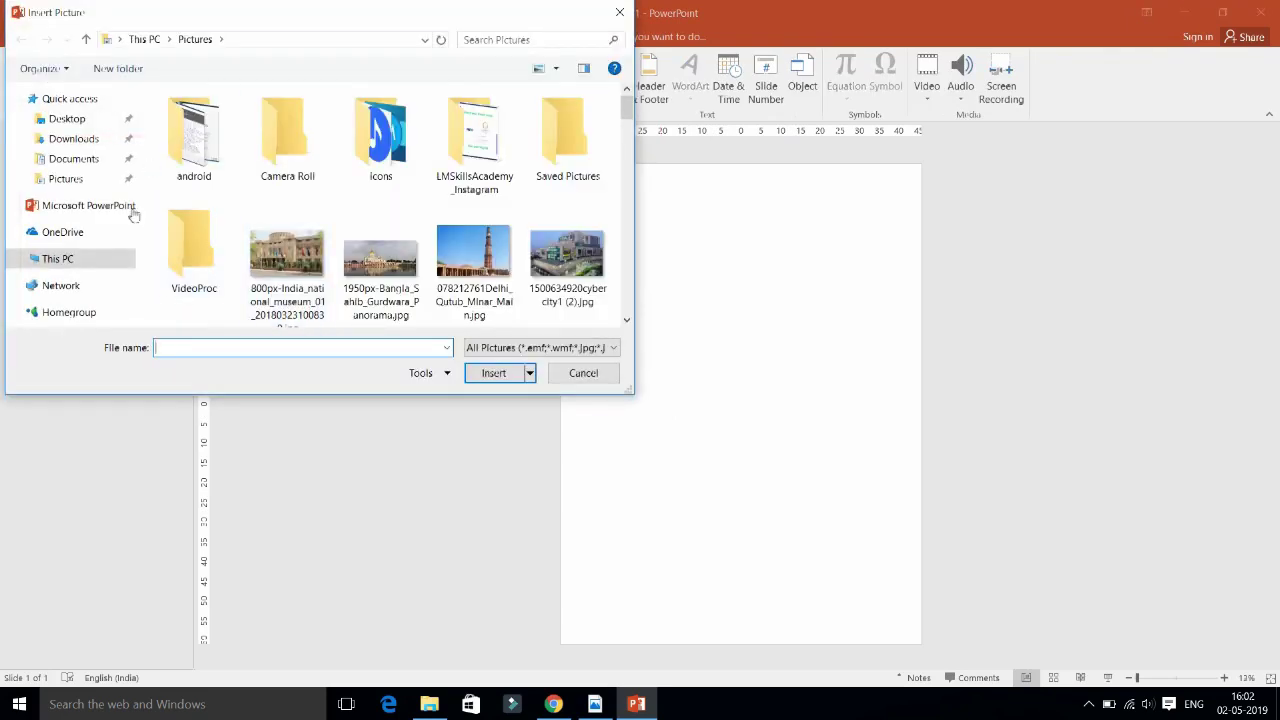
{"action": "mouse_move", "coordinate": [73, 139]}
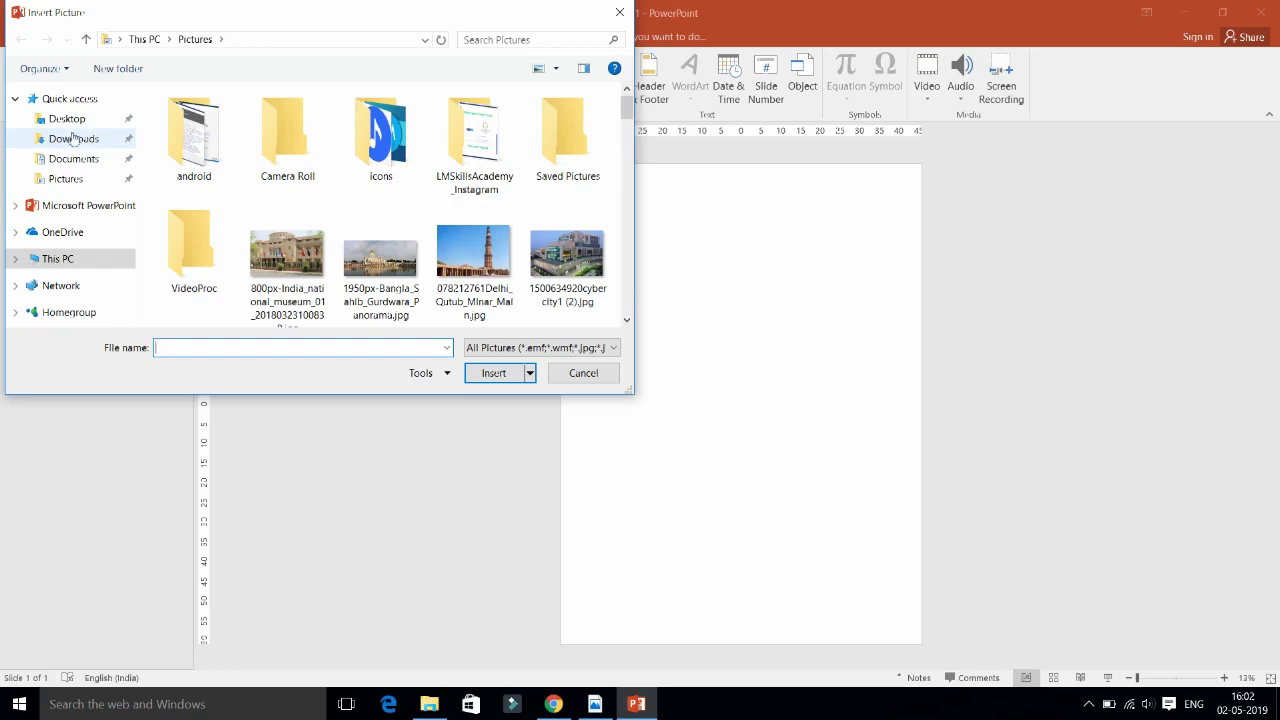
{"action": "left_click", "coordinate": [67, 119]}
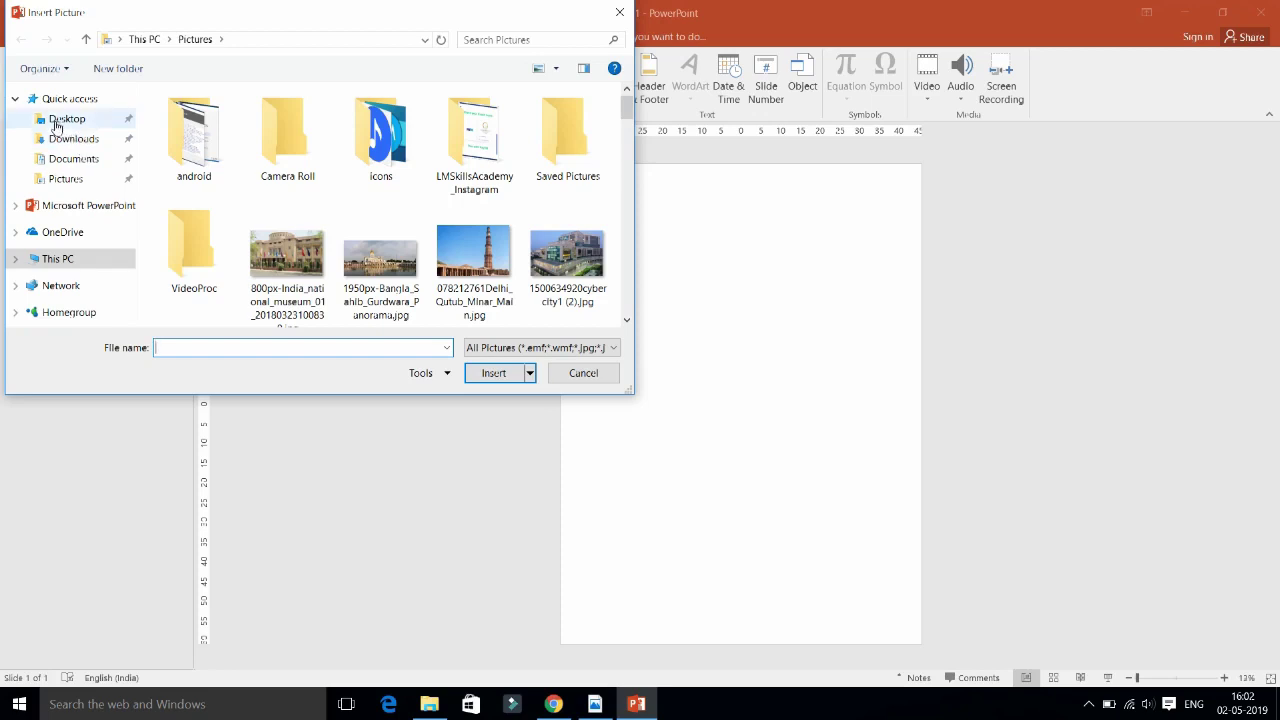
{"action": "double_click", "coordinate": [288, 140]}
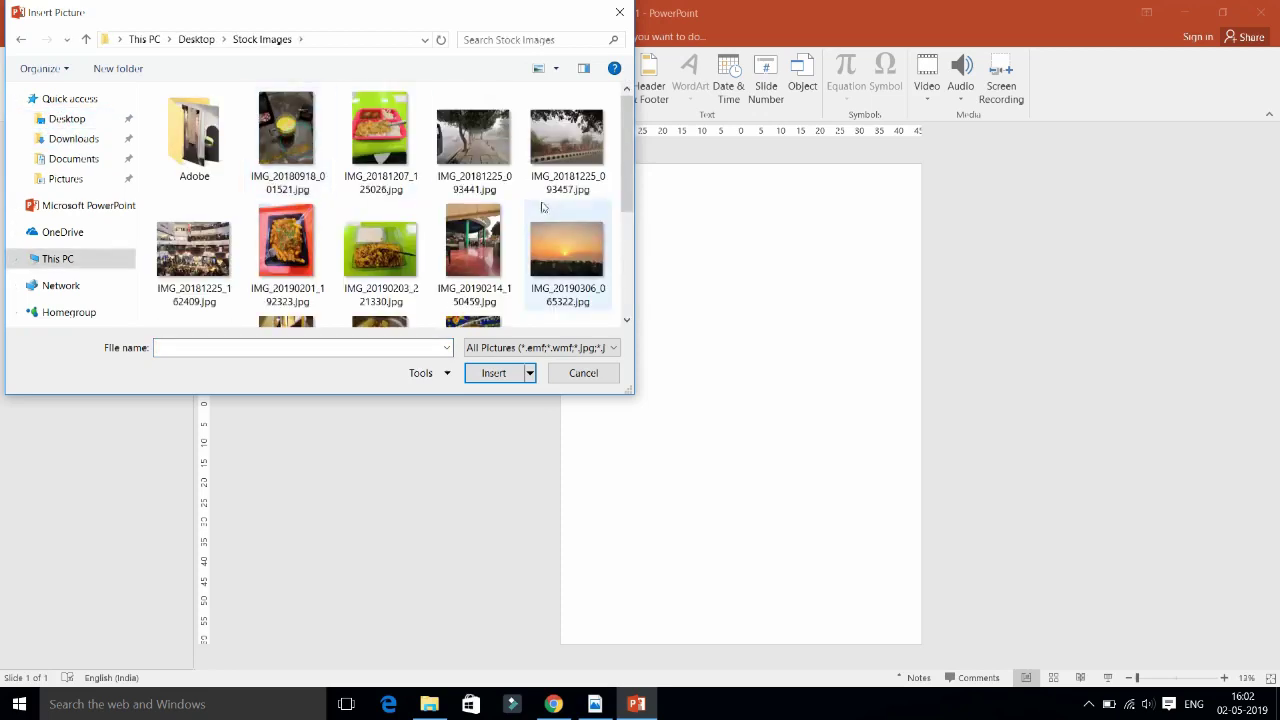
{"action": "left_click", "coordinate": [475, 247]}
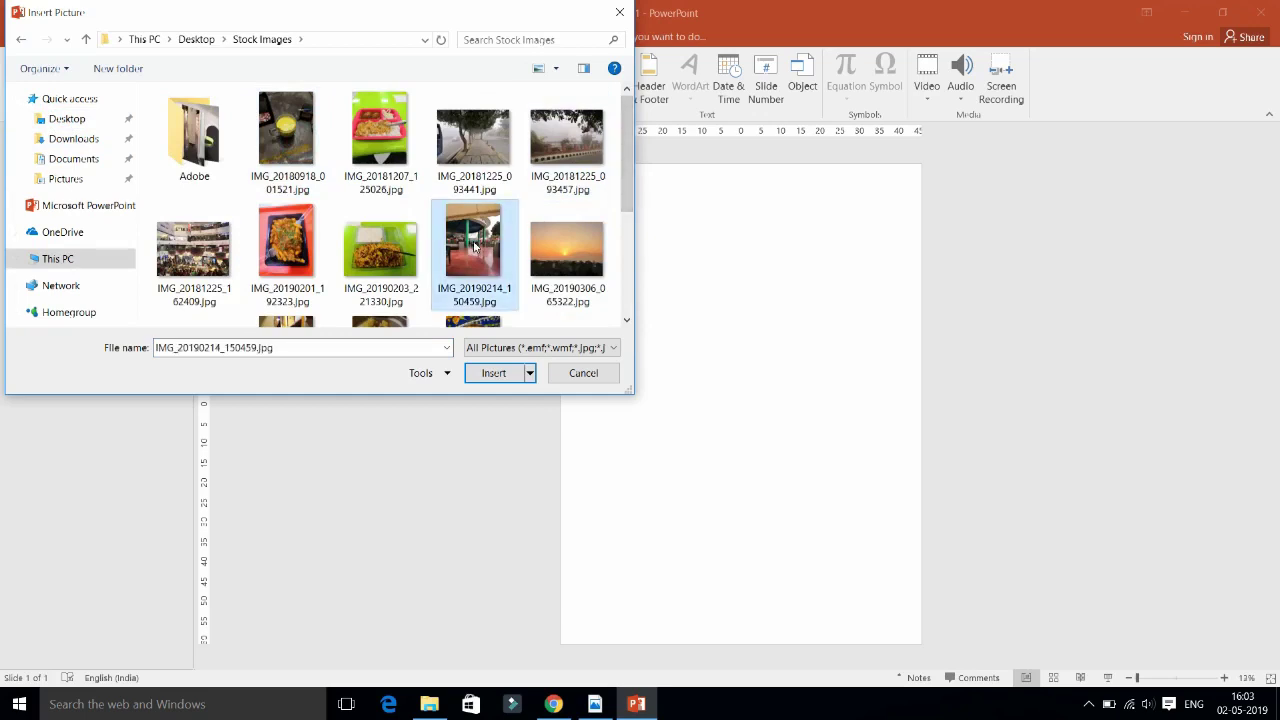
{"action": "left_click", "coordinate": [492, 373]}
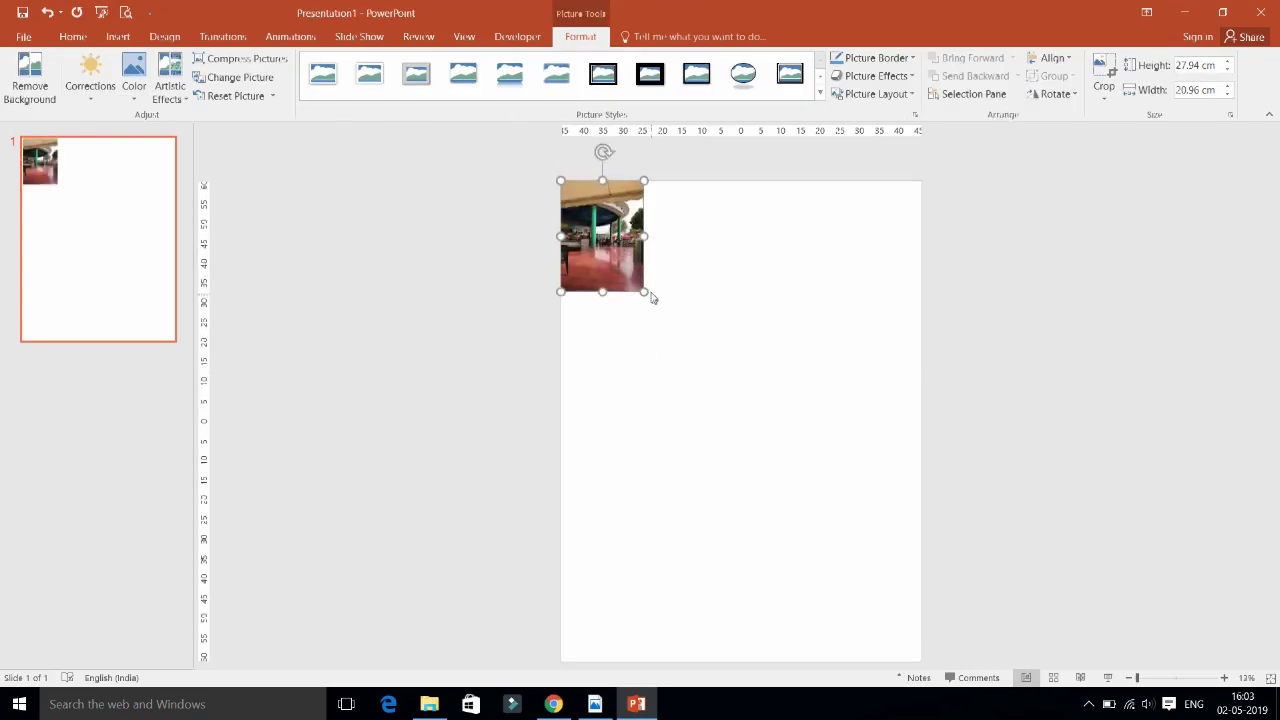
{"action": "mouse_move", "coordinate": [644, 290]}
{"action": "left_mouse_down"}
{"action": "mouse_move", "coordinate": [847, 584]}
{"action": "mouse_move", "coordinate": [890, 625]}
{"action": "left_mouse_up"}
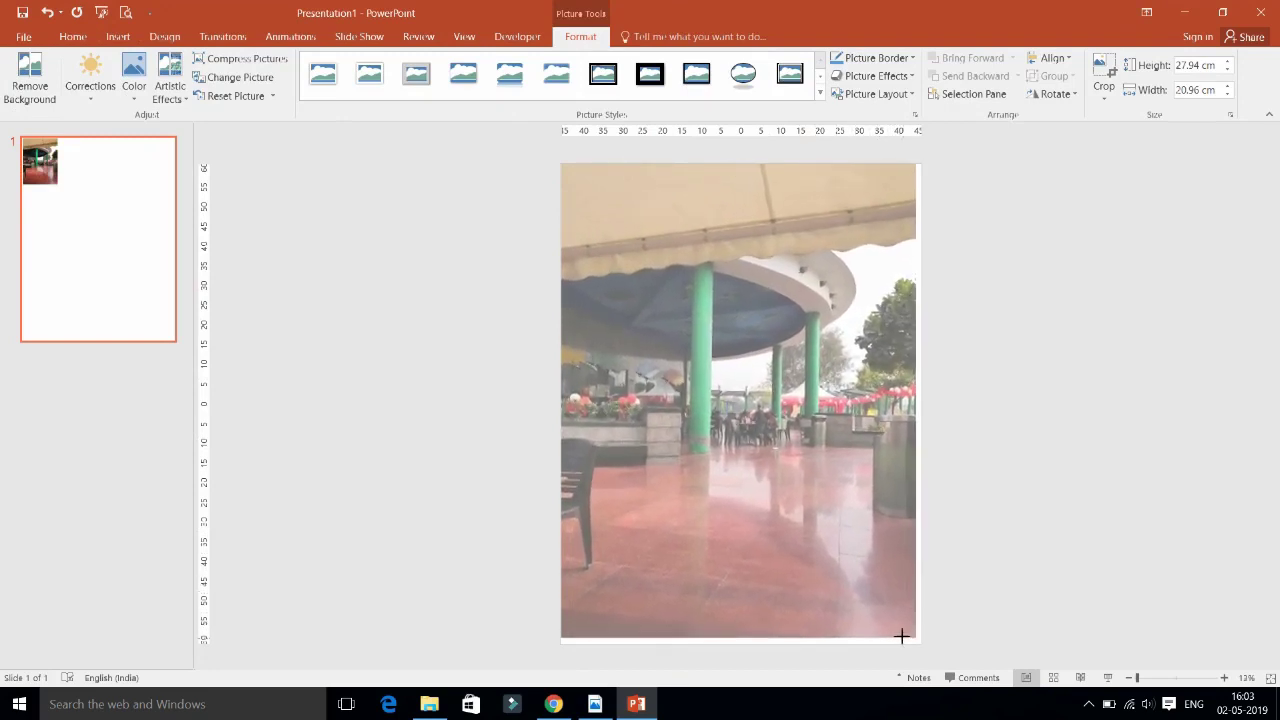
{"action": "left_click_drag", "start_coordinate": [890, 625], "coordinate": [906, 641]}
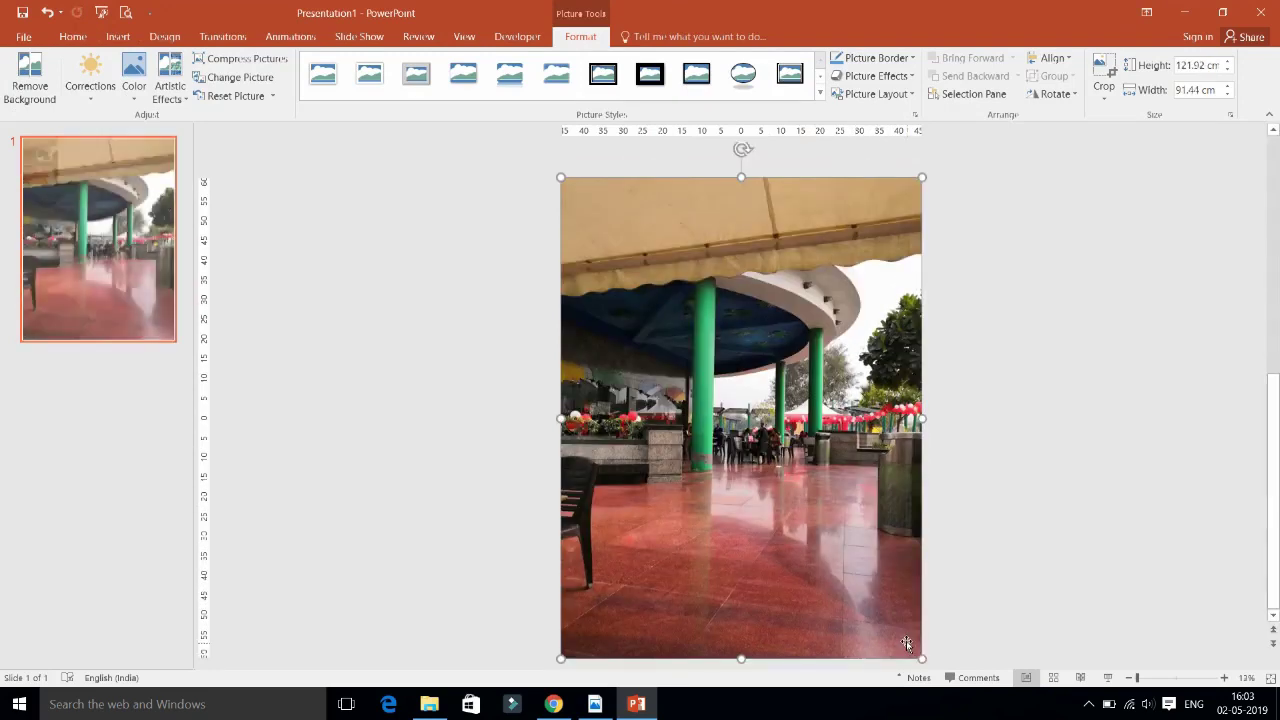
- Deselect the photo, open the Save As dialog in Documents, and list the file formats
{"action": "left_click", "coordinate": [1017, 434]}
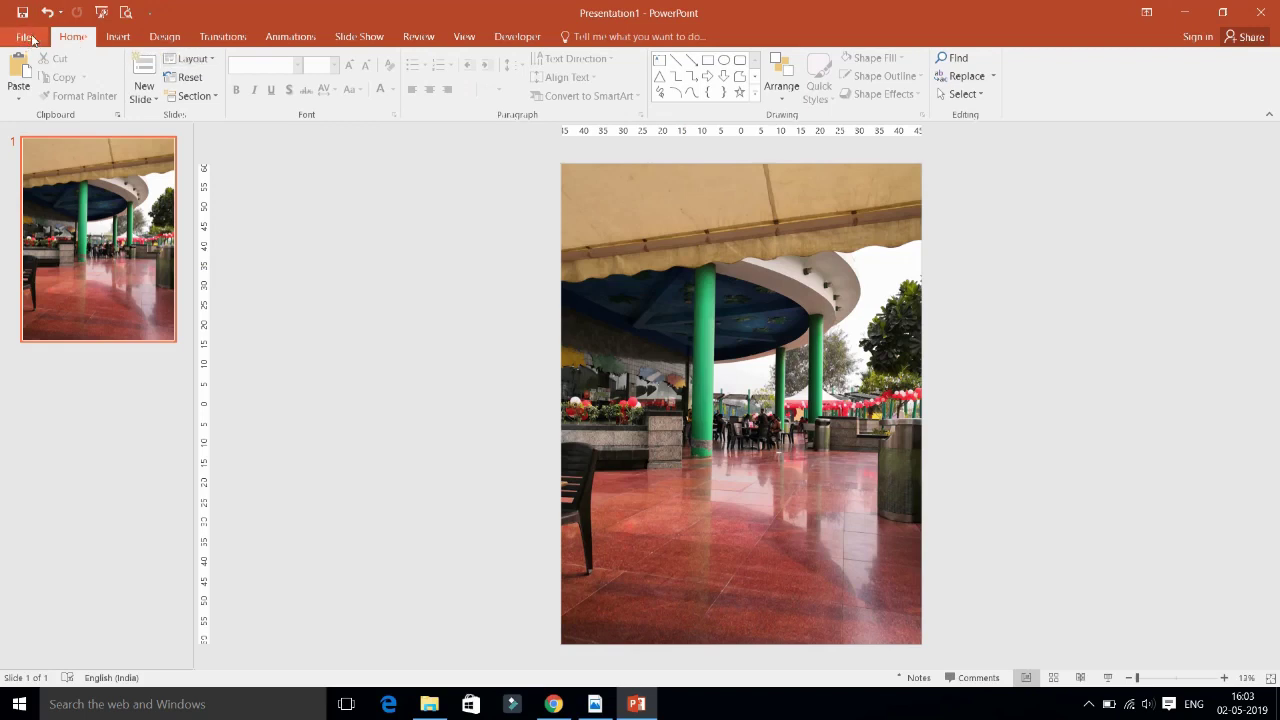
{"action": "left_click", "coordinate": [32, 40]}
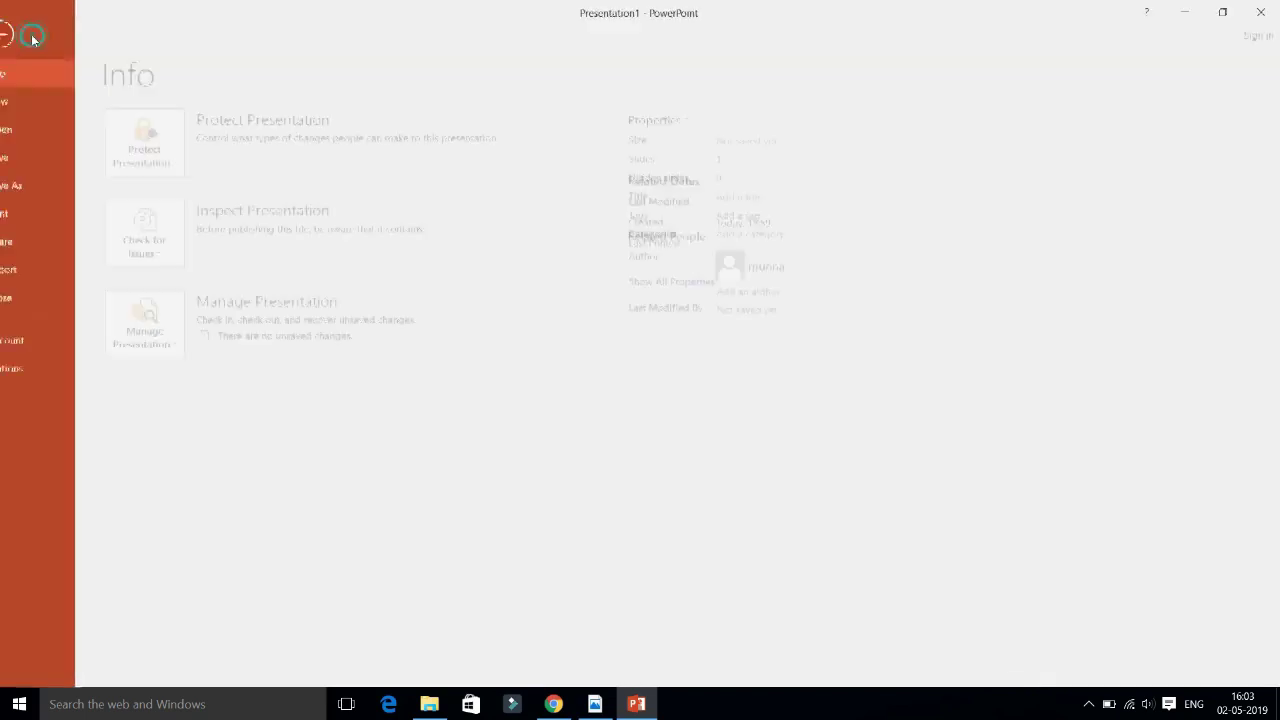
{"action": "left_click", "coordinate": [70, 185]}
{"action": "left_click", "coordinate": [228, 252]}
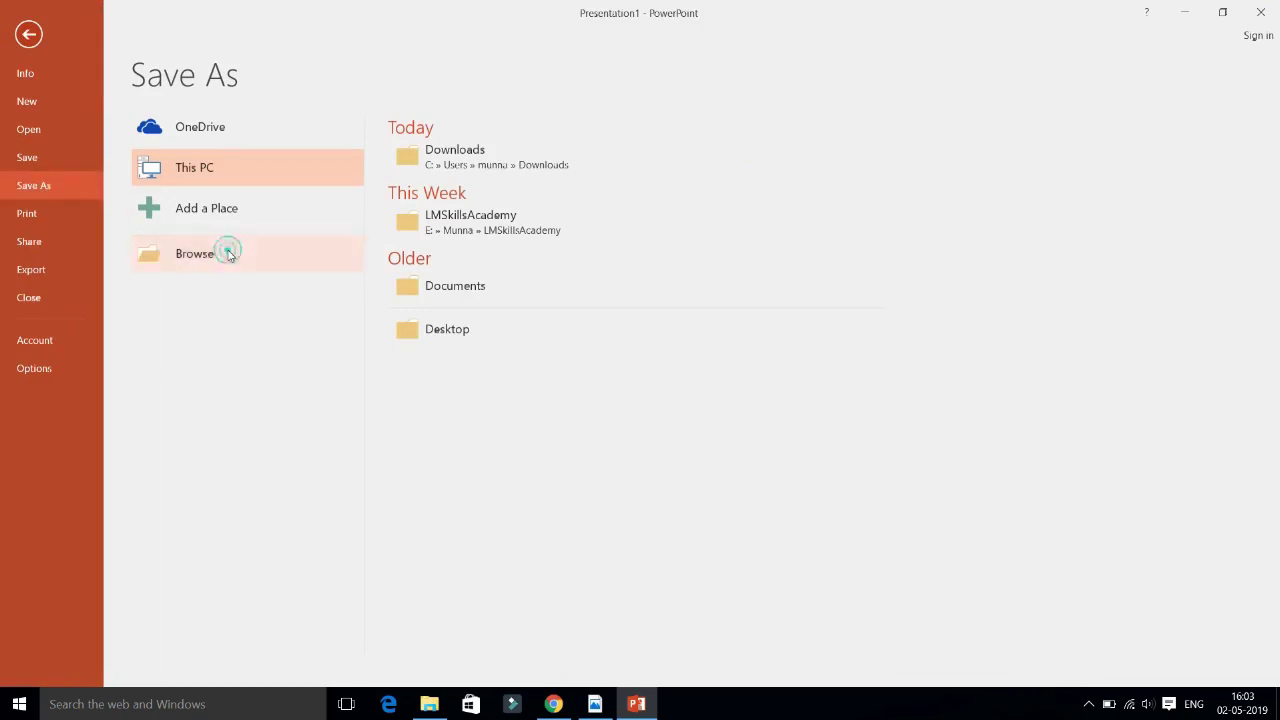
{"action": "left_click", "coordinate": [380, 302]}
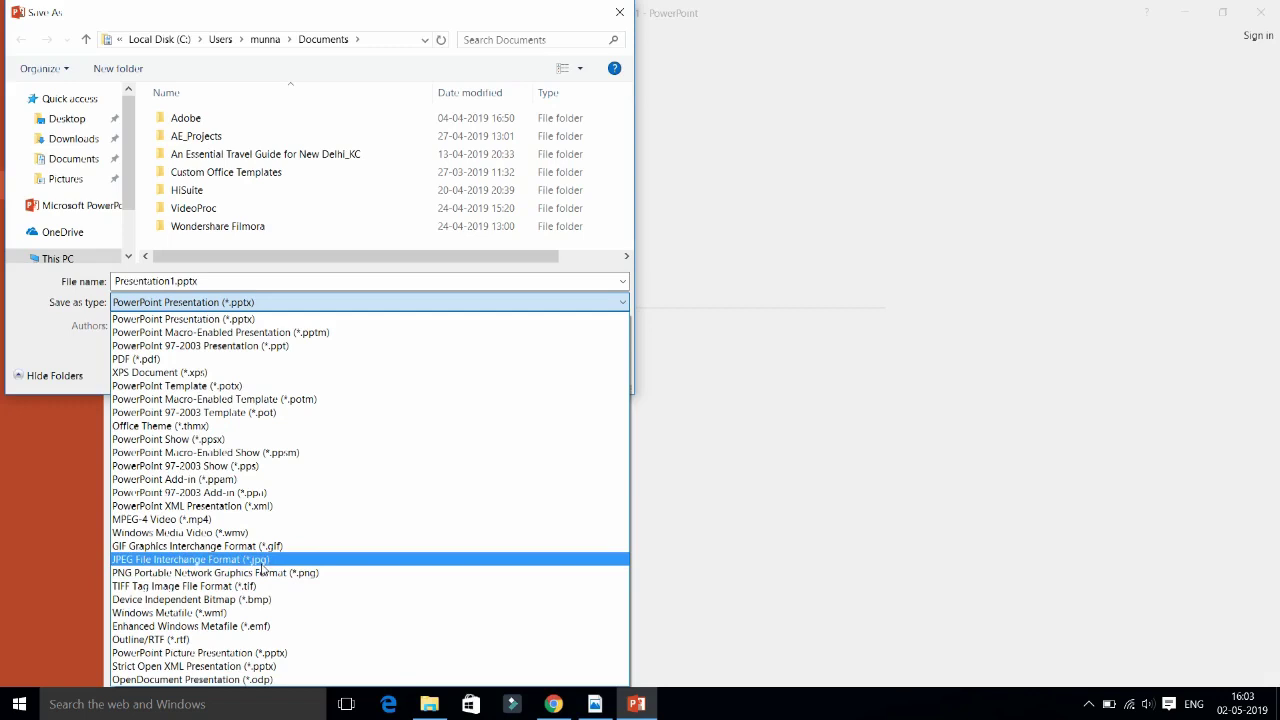
- Choose JPEG (*.jpg) as the format and go to the Desktop > Stock Images folder
{"action": "left_click", "coordinate": [263, 566]}
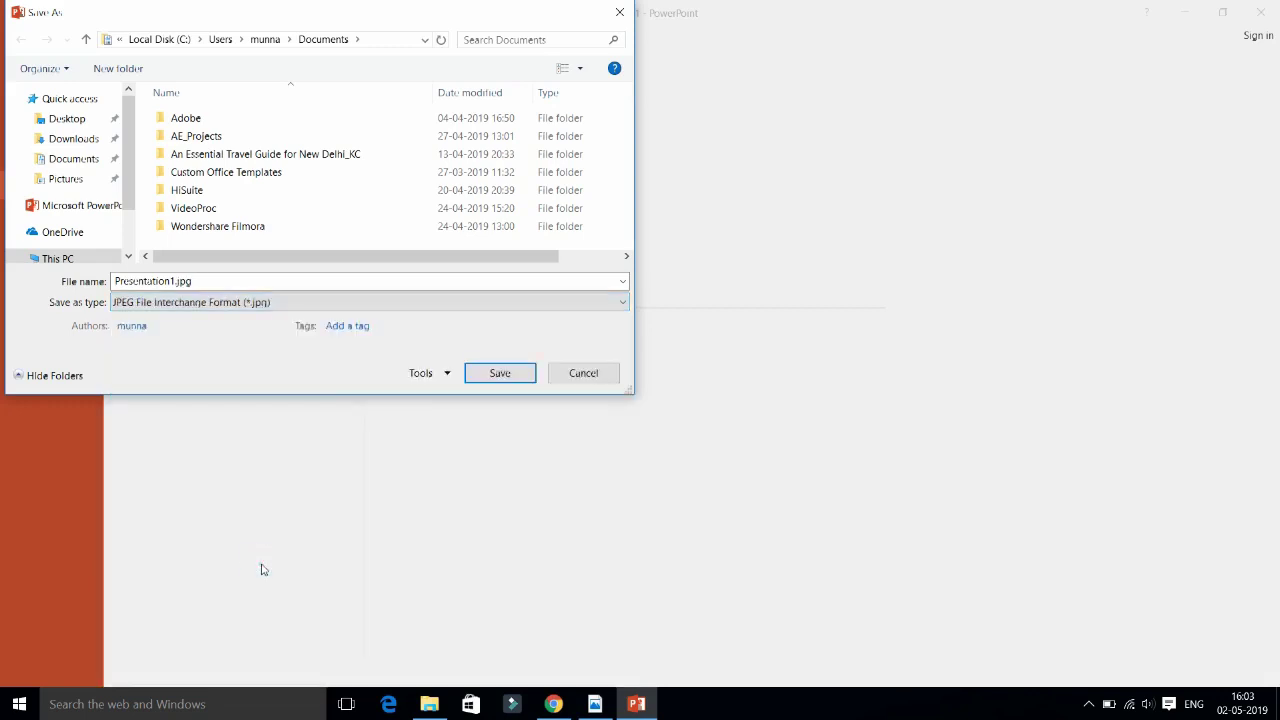
{"action": "double_click", "coordinate": [287, 274]}
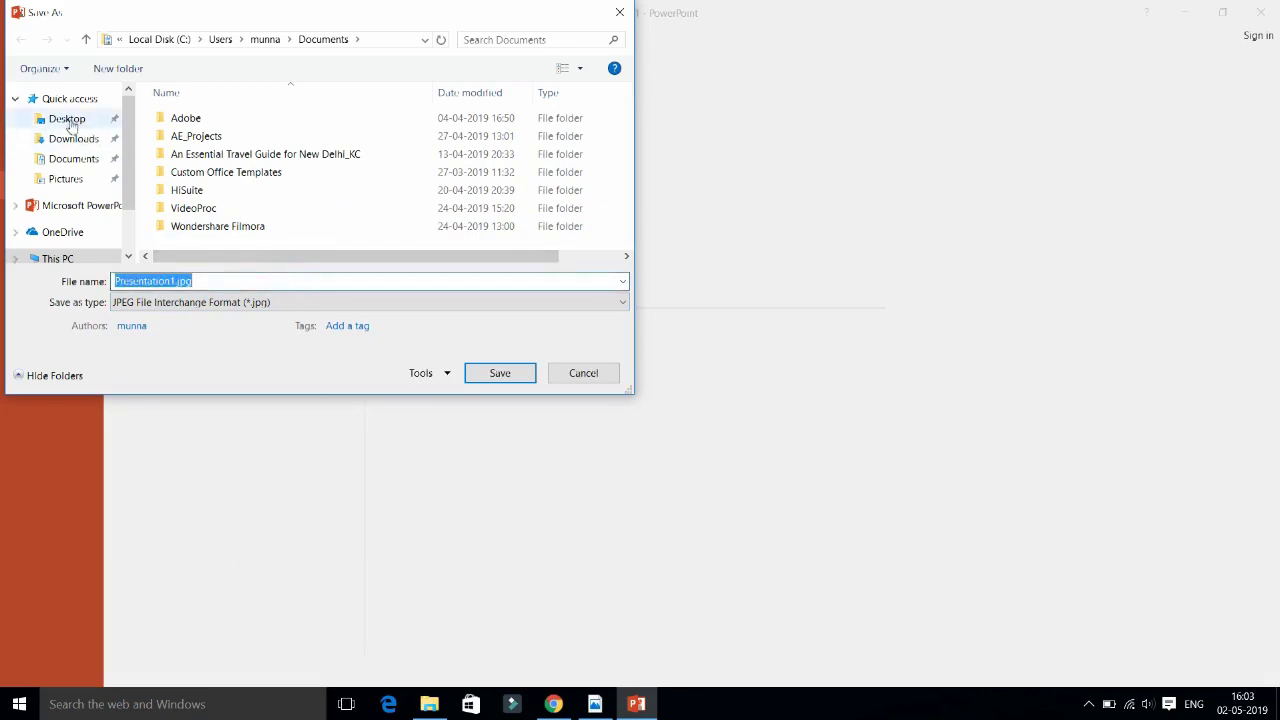
{"action": "left_click", "coordinate": [50, 119]}
{"action": "double_click", "coordinate": [250, 280]}
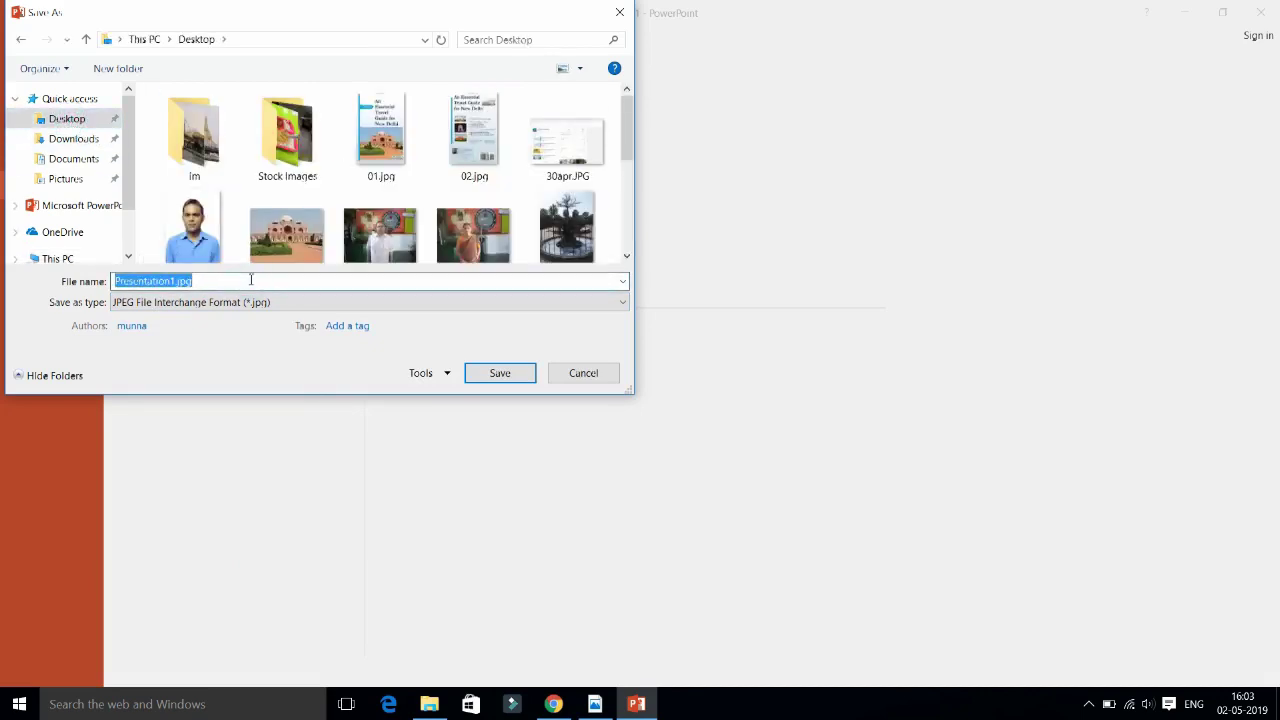
{"action": "double_click", "coordinate": [301, 145]}
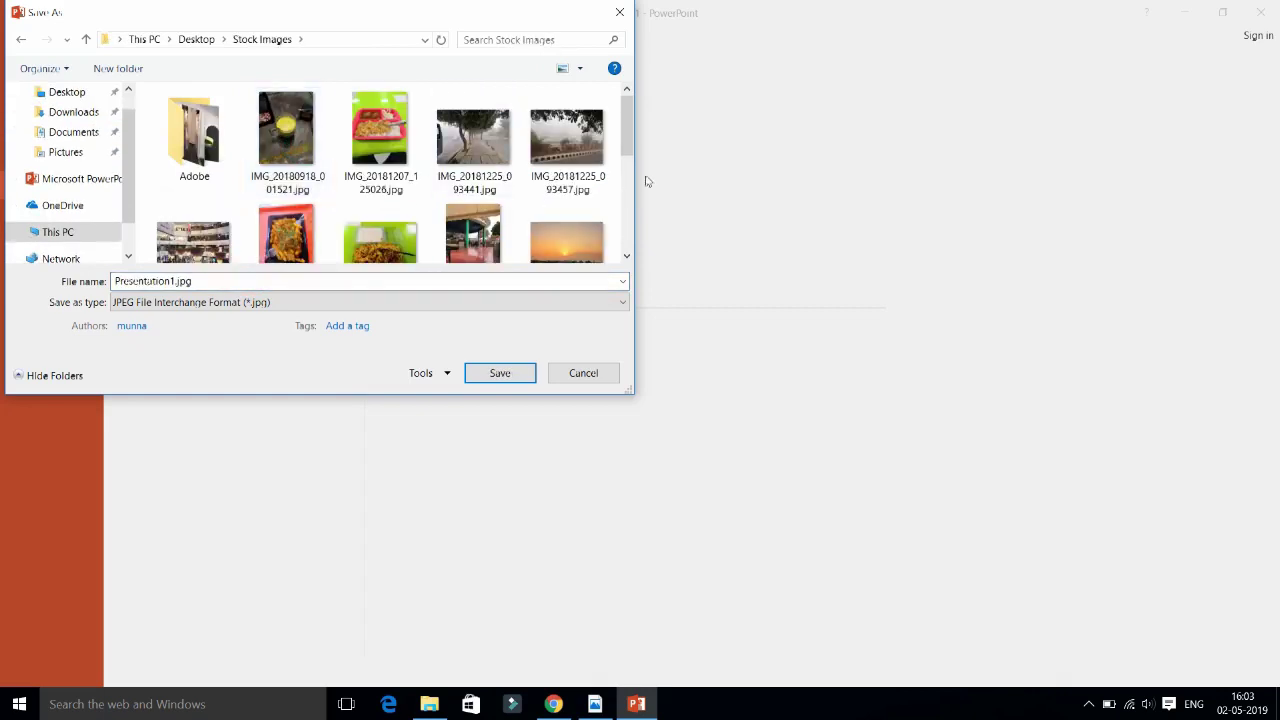
- Name the file 001 and bring up the Compress Pictures options
{"action": "left_click_drag", "start_coordinate": [626, 131], "coordinate": [629, 168]}
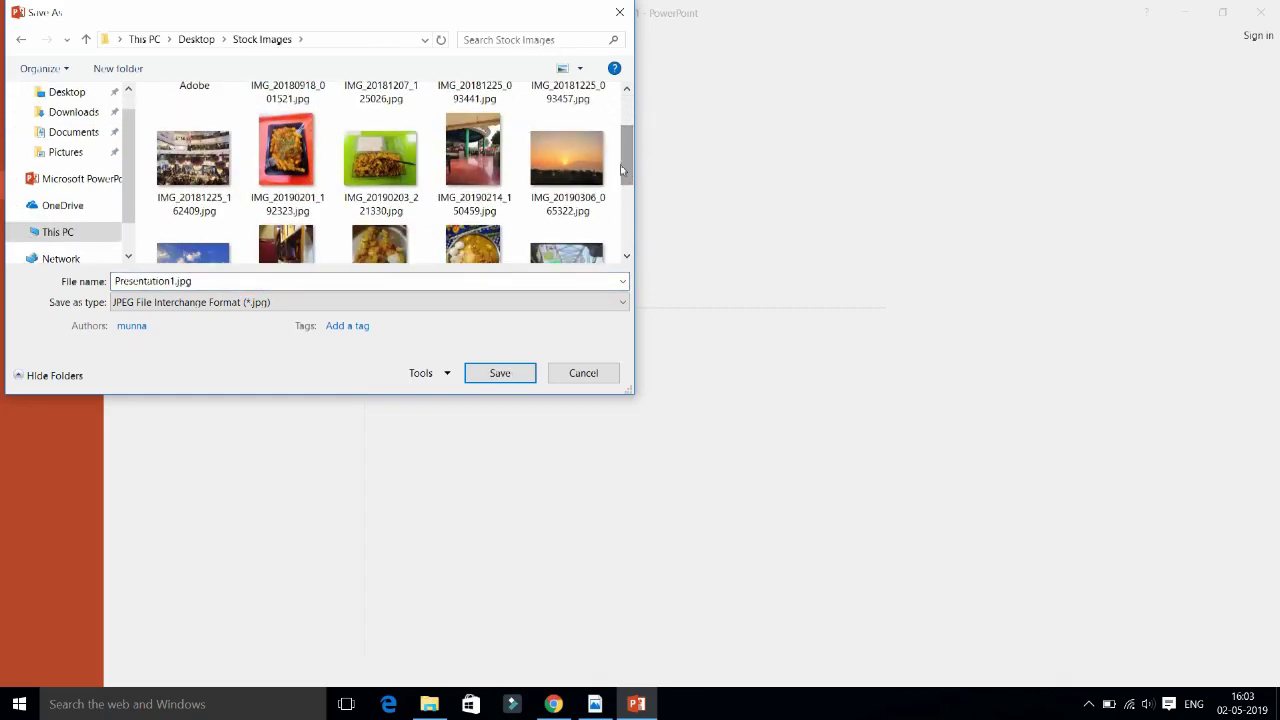
{"action": "double_click", "coordinate": [239, 283]}
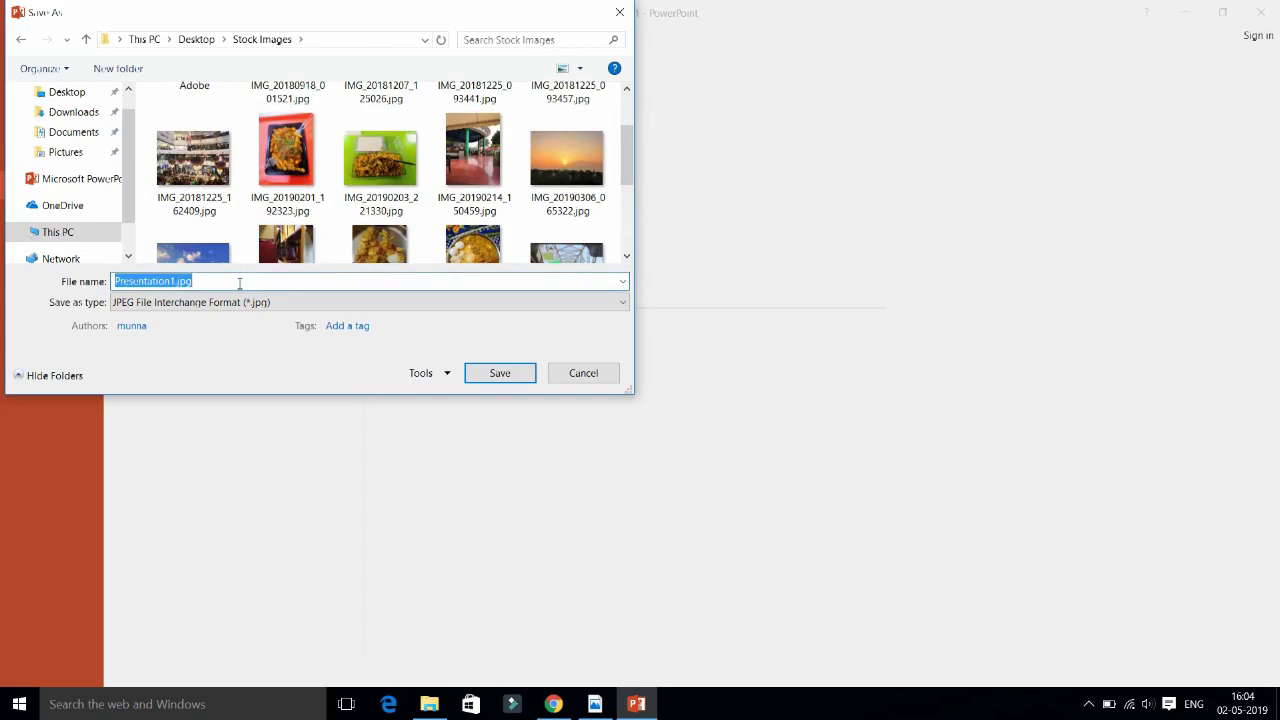
{"action": "type", "text": "001"}
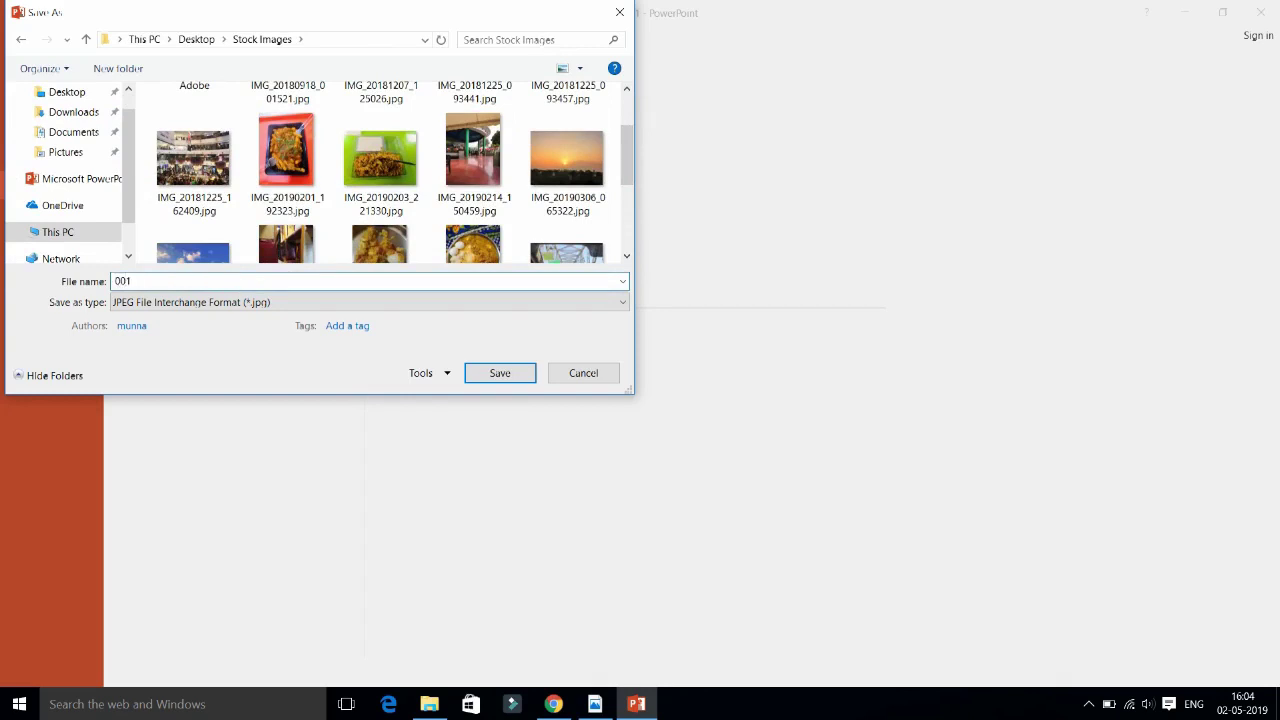
{"action": "left_click", "coordinate": [448, 375]}
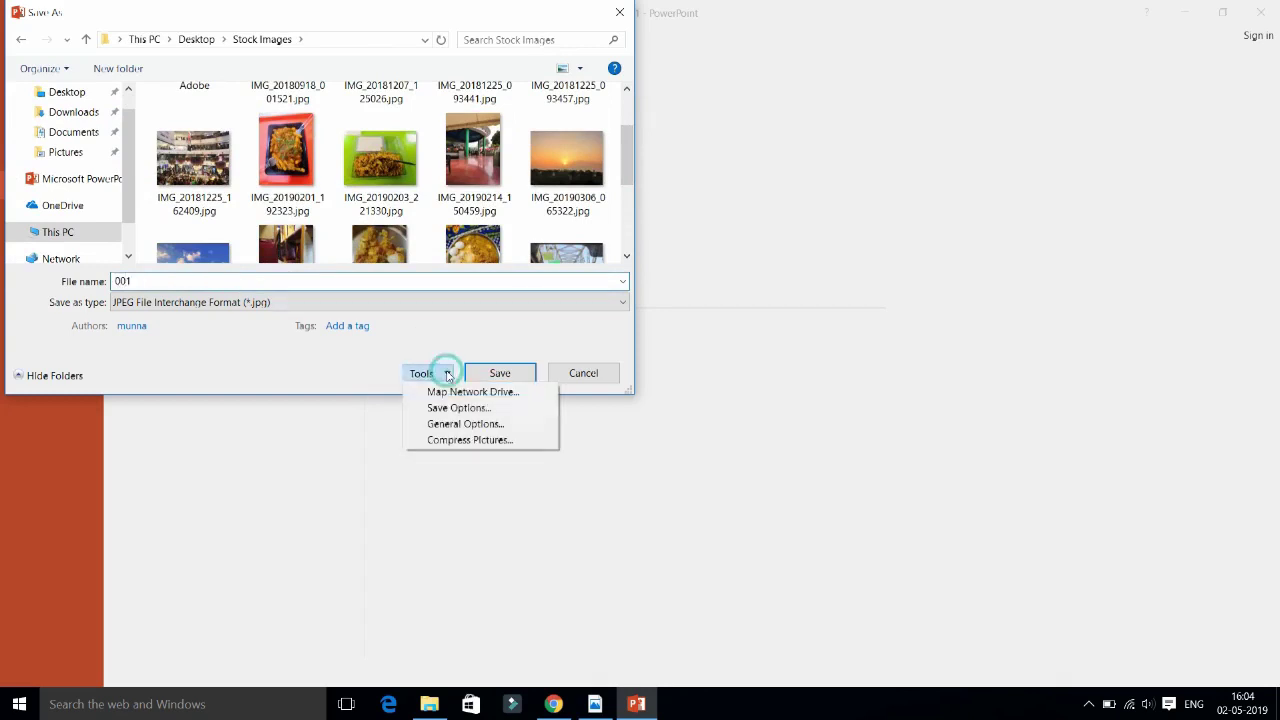
{"action": "left_click", "coordinate": [490, 441]}
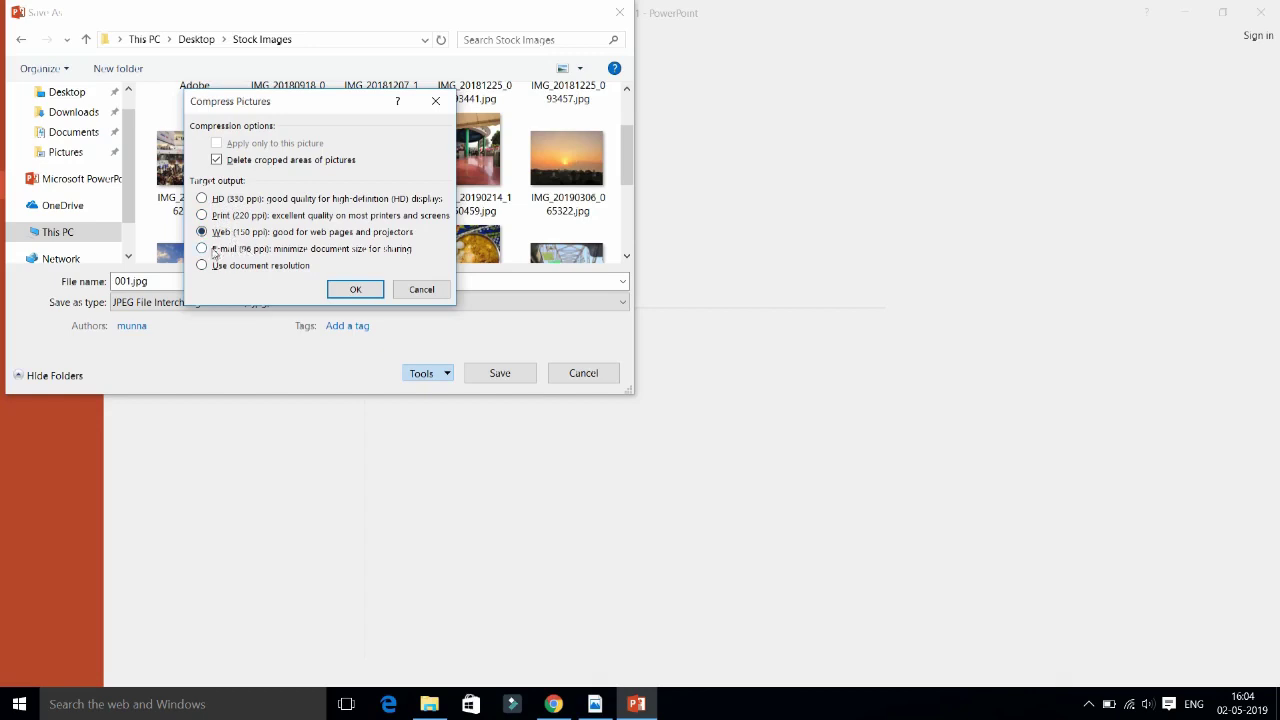
- Apply Web (150 ppi) compression and export just the current slide as 001.jpg
{"action": "left_click", "coordinate": [205, 250]}
{"action": "left_click", "coordinate": [222, 234]}
{"action": "left_click", "coordinate": [225, 219]}
{"action": "left_click", "coordinate": [203, 232]}
{"action": "left_click", "coordinate": [347, 287]}
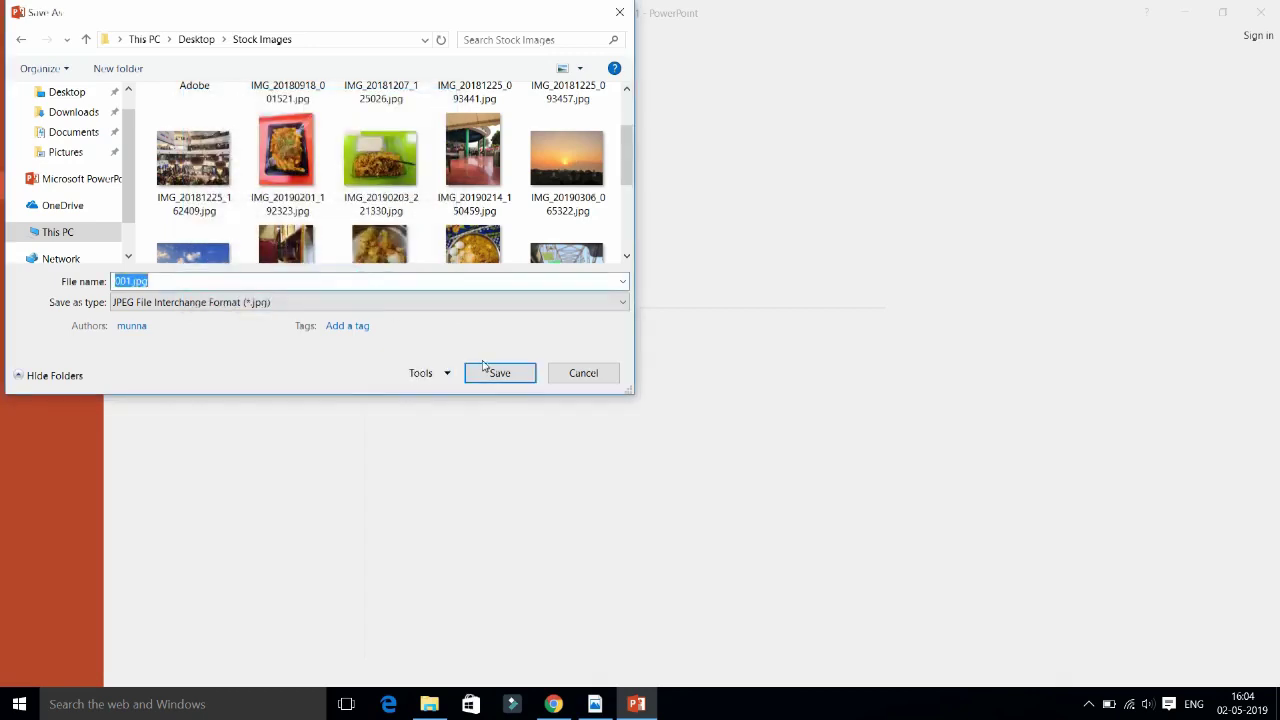
{"action": "left_click", "coordinate": [524, 378]}
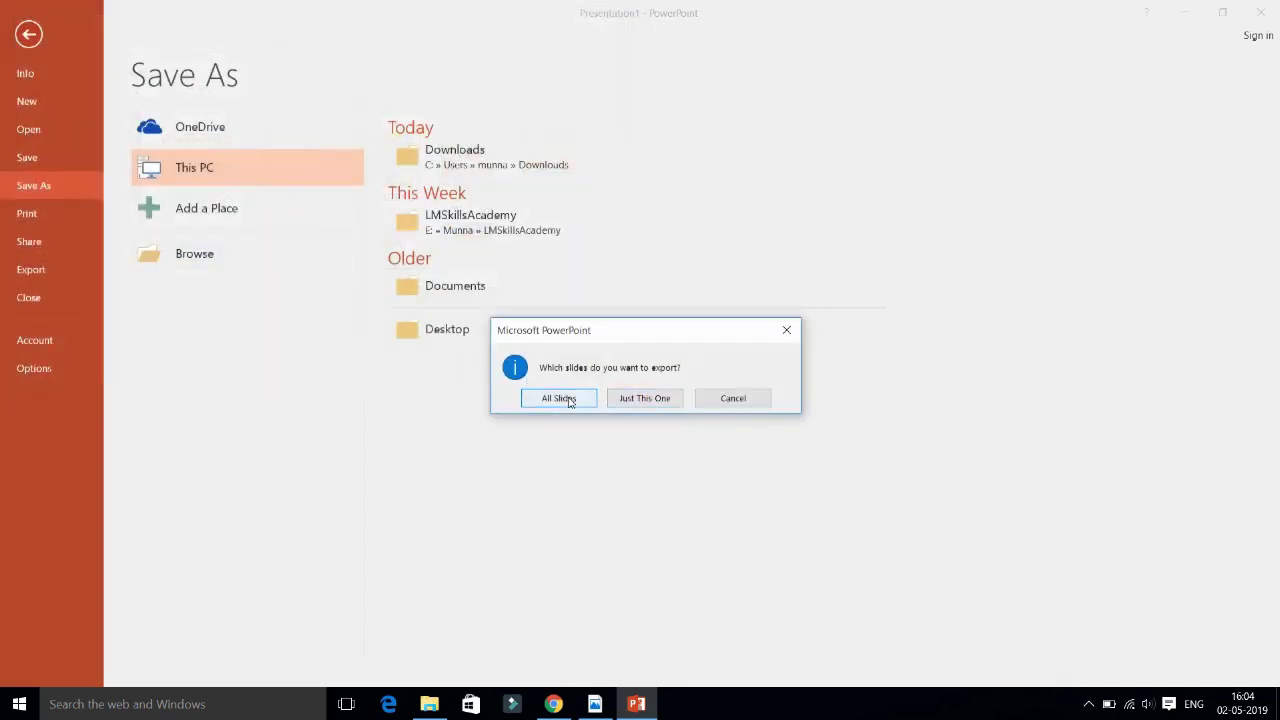
{"action": "left_click", "coordinate": [646, 399]}
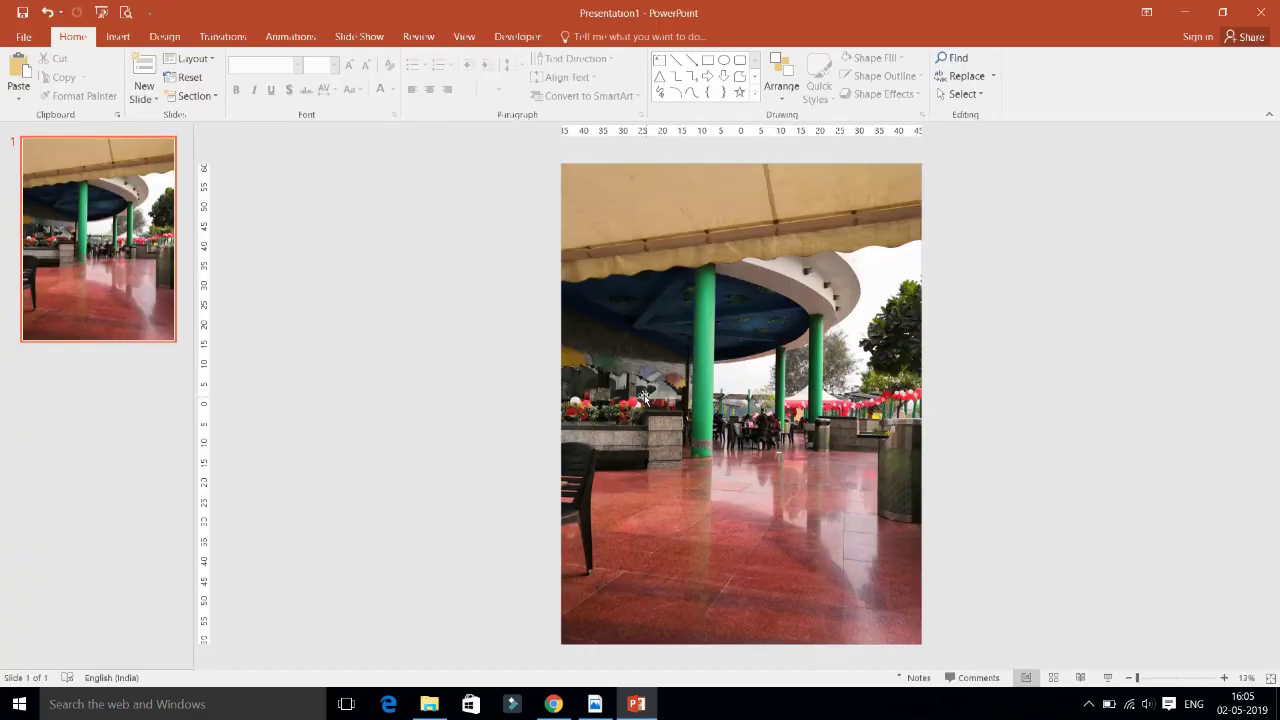
- Refresh Stock Images and open 001.jpg's properties, showing its 2.72 MB size
{"action": "left_click", "coordinate": [429, 704]}
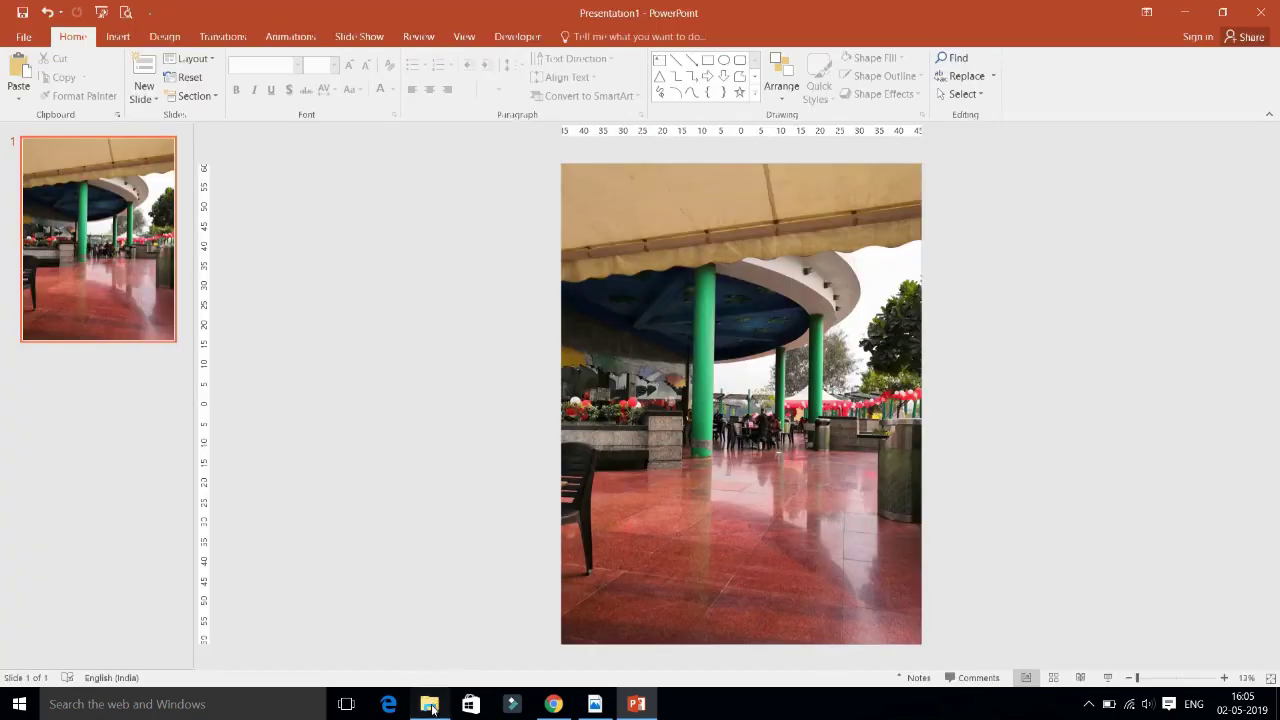
{"action": "right_click", "coordinate": [923, 345]}
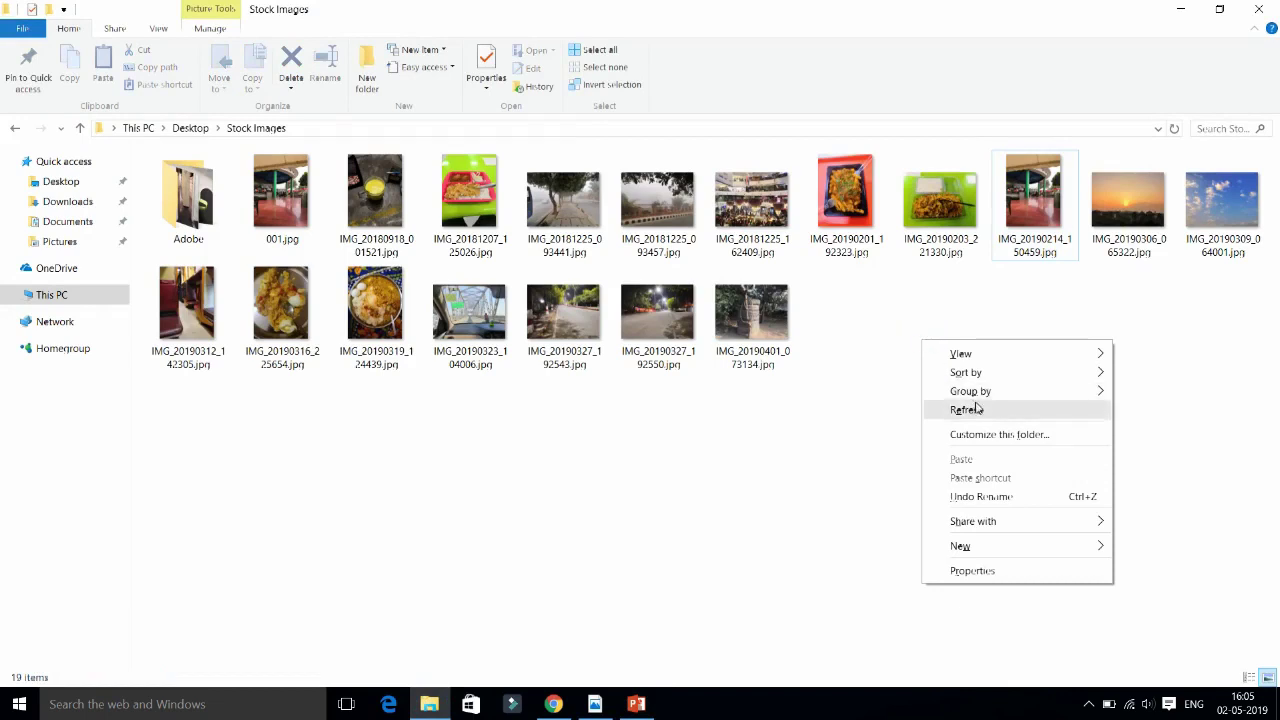
{"action": "left_click", "coordinate": [299, 228]}
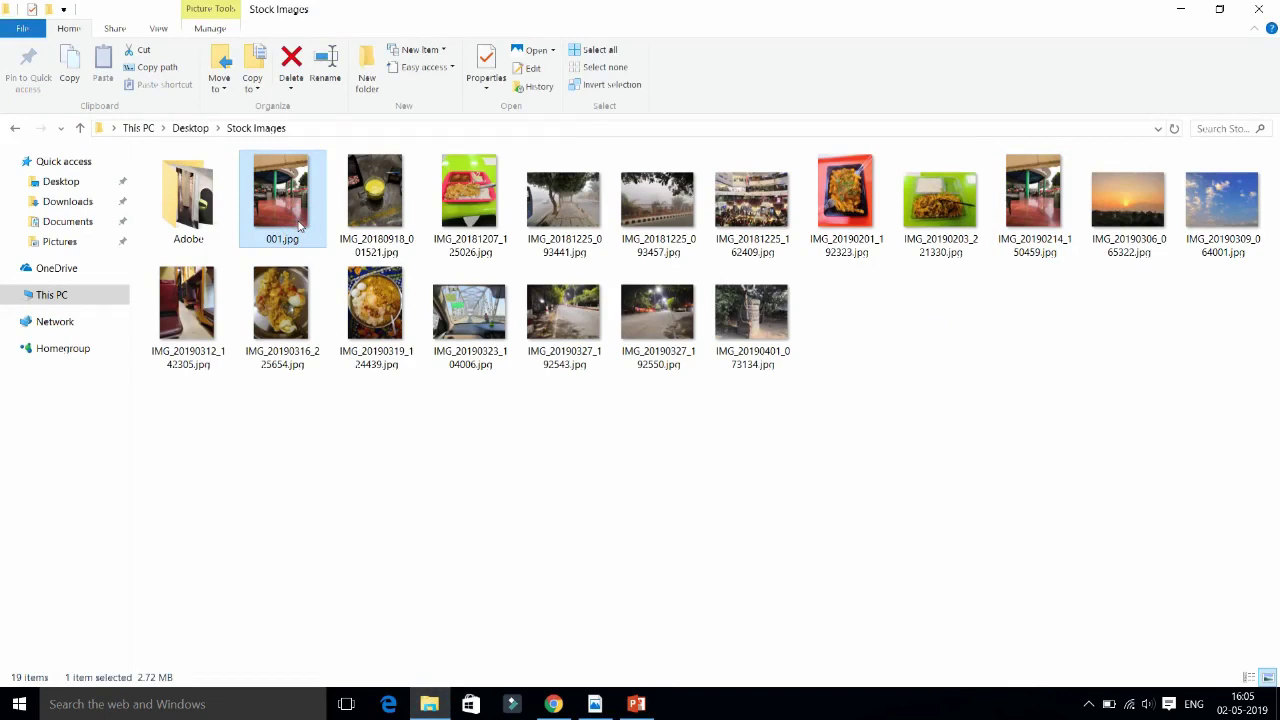
{"action": "right_click", "coordinate": [299, 228]}
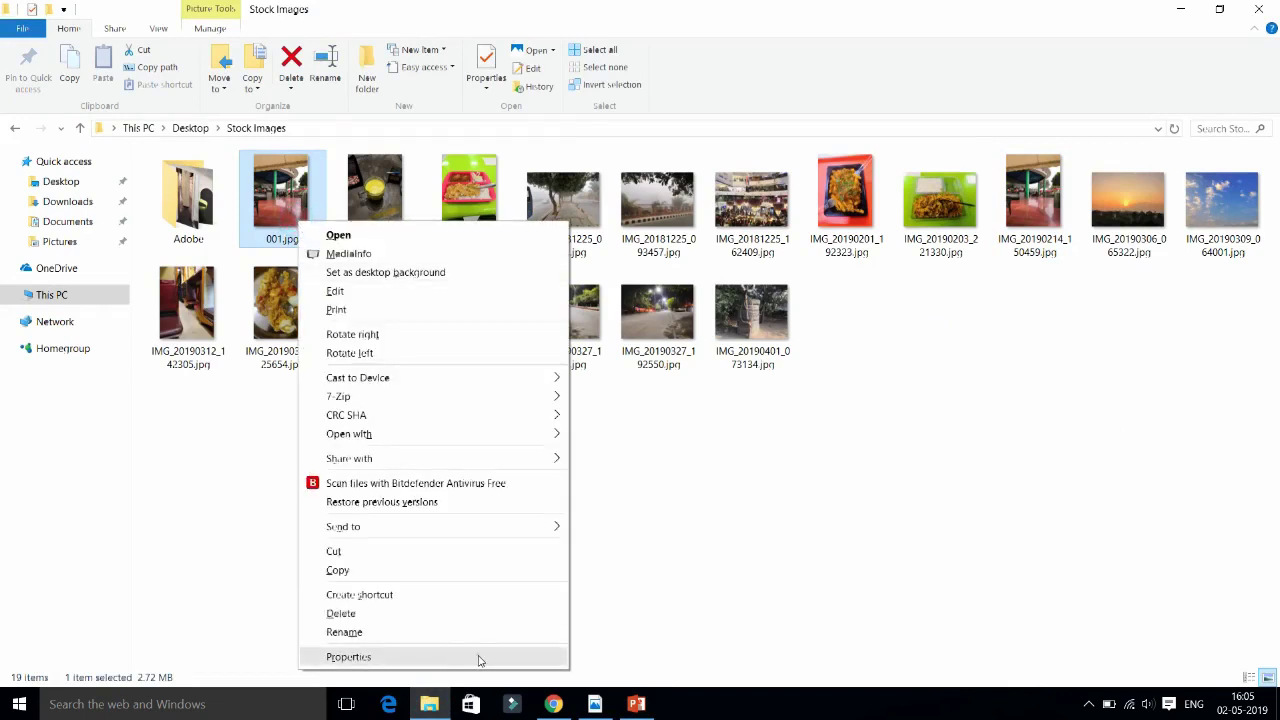
{"action": "left_click", "coordinate": [479, 657]}
{"action": "left_click", "coordinate": [378, 400]}
{"action": "left_click_drag", "start_coordinate": [420, 401], "coordinate": [370, 404]}
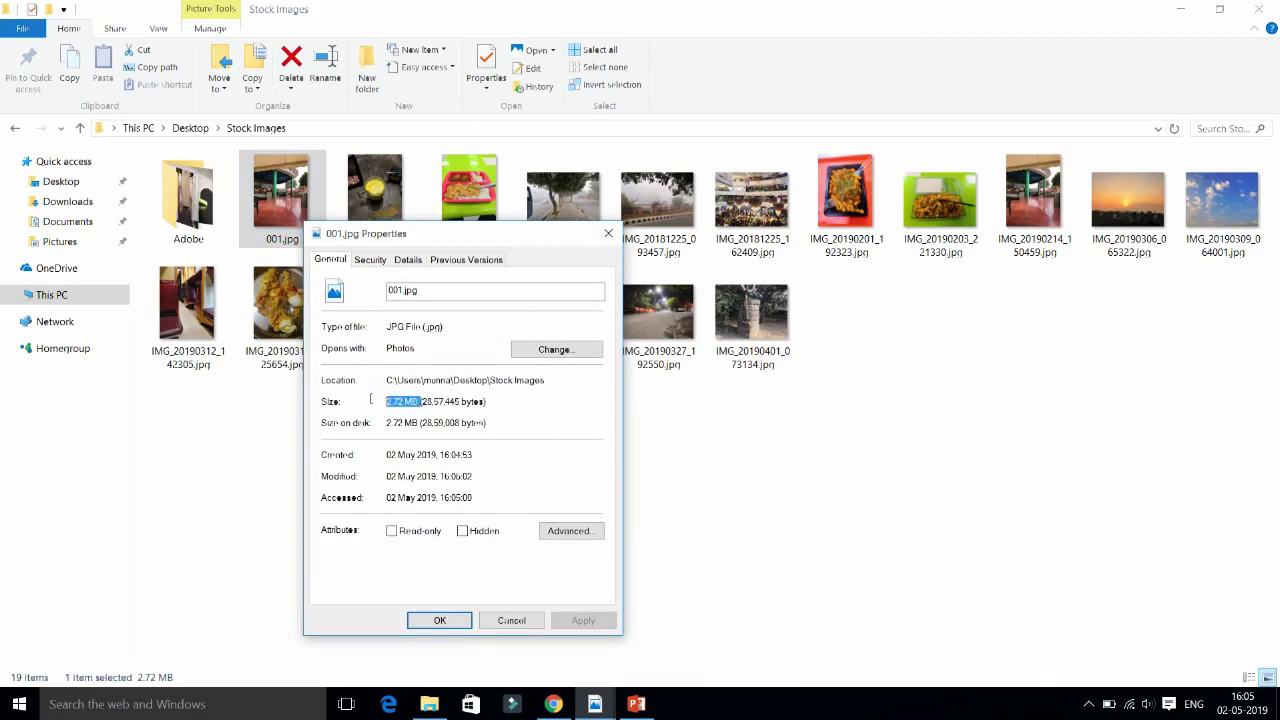
- Bring up the original photo's properties and highlight its 11.5 MB size
{"action": "left_click", "coordinate": [594, 704]}
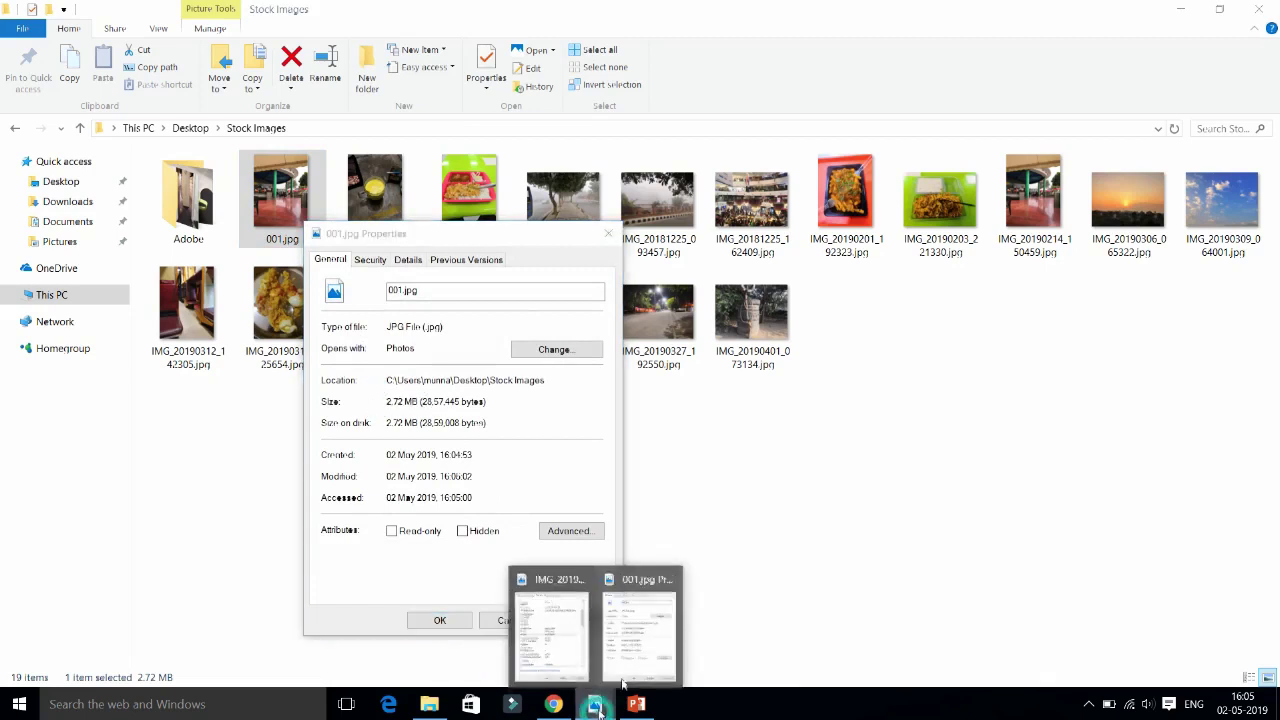
{"action": "left_click", "coordinate": [641, 640]}
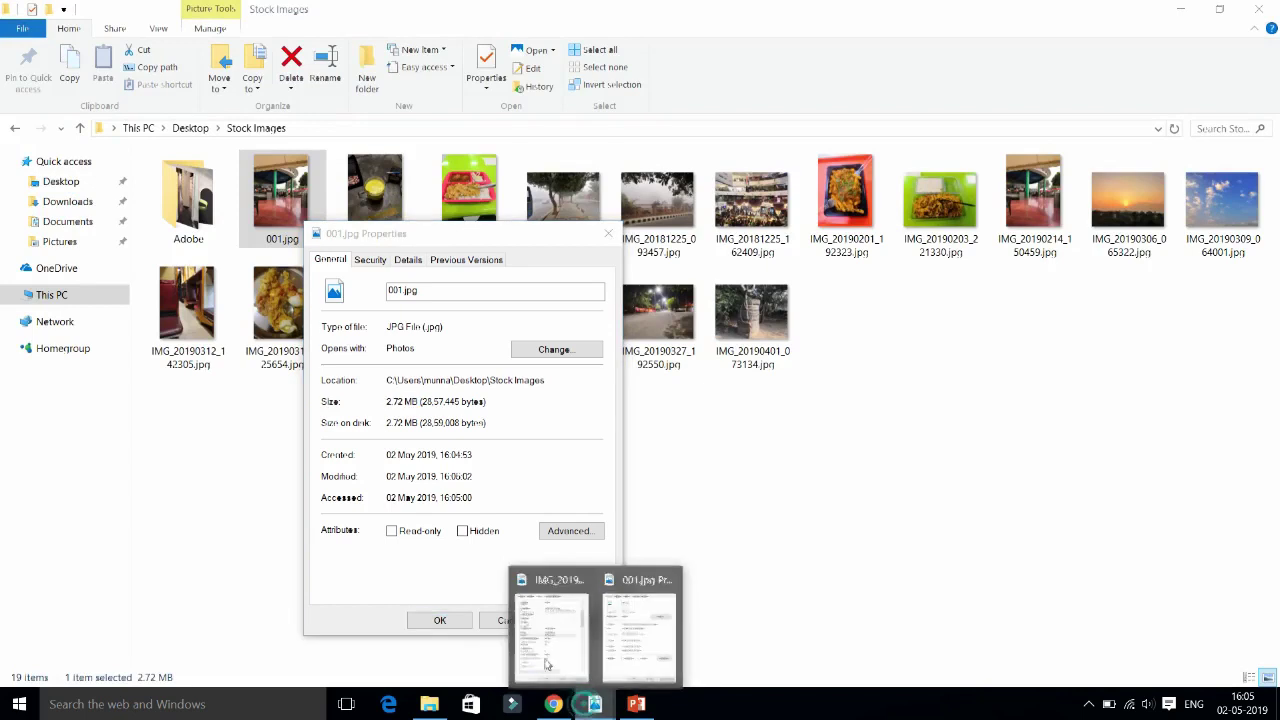
{"action": "left_click", "coordinate": [528, 635]}
{"action": "left_click", "coordinate": [968, 248]}
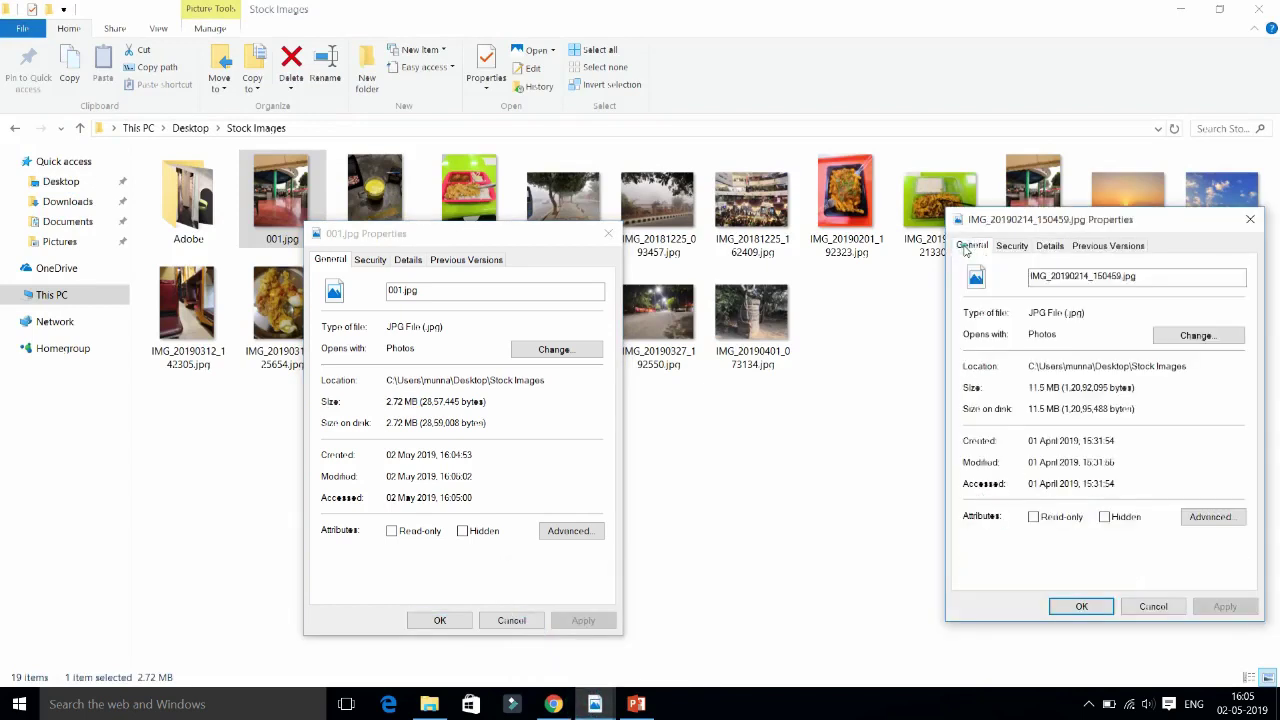
{"action": "left_click_drag", "start_coordinate": [1032, 388], "coordinate": [1058, 388]}
- Compare the Details pixel dimensions of both files, matching at 3465 x 4608
{"action": "left_click", "coordinate": [410, 260]}
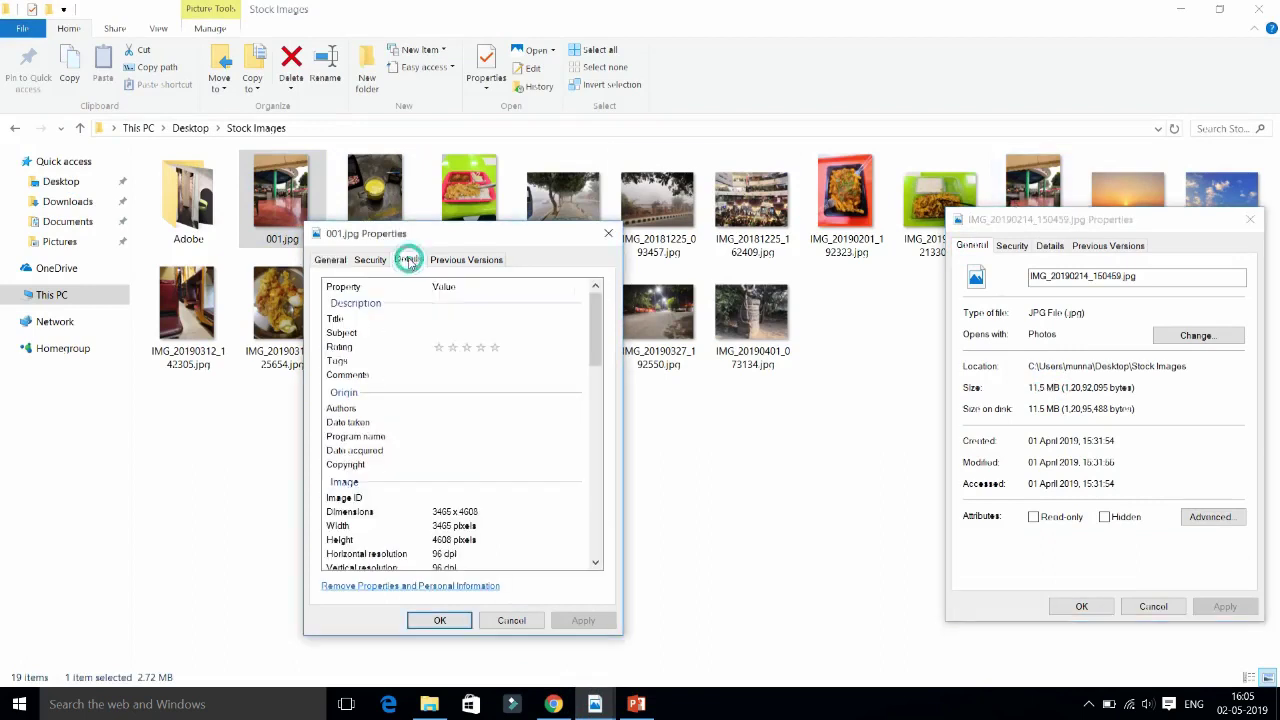
{"action": "left_click", "coordinate": [1050, 247]}
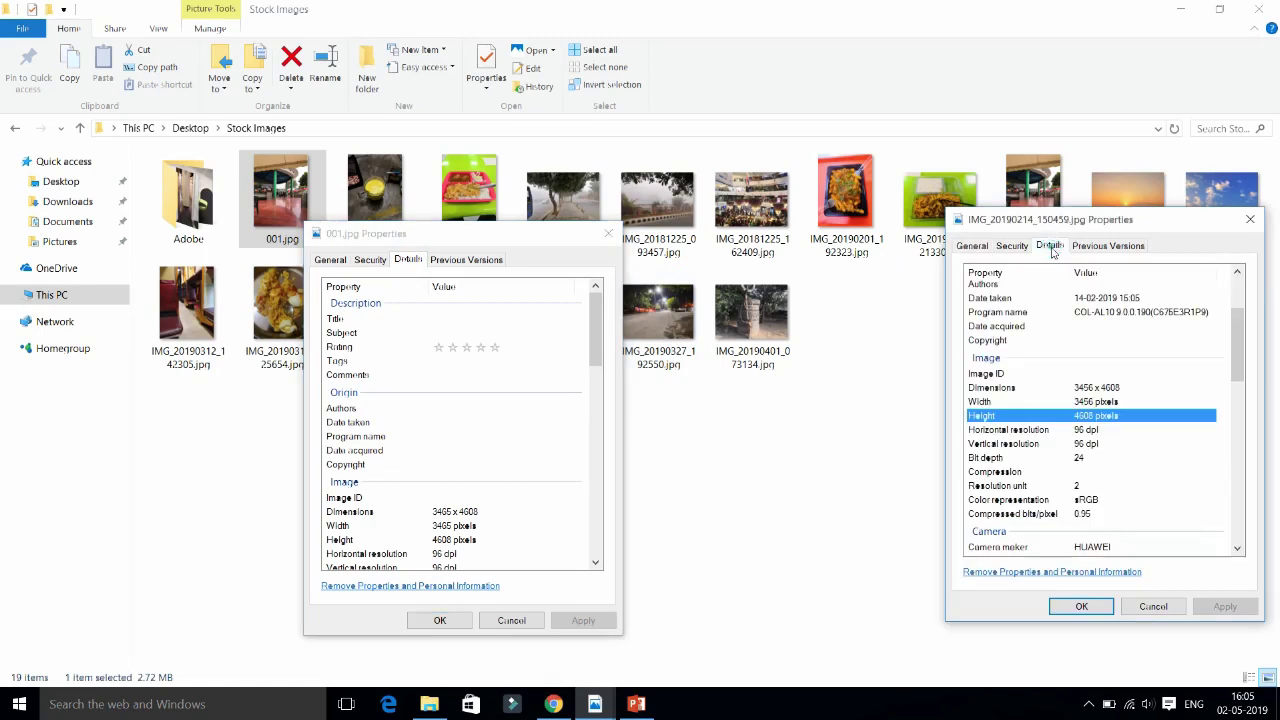
{"action": "left_click", "coordinate": [458, 527]}
{"action": "left_click", "coordinate": [1097, 401]}
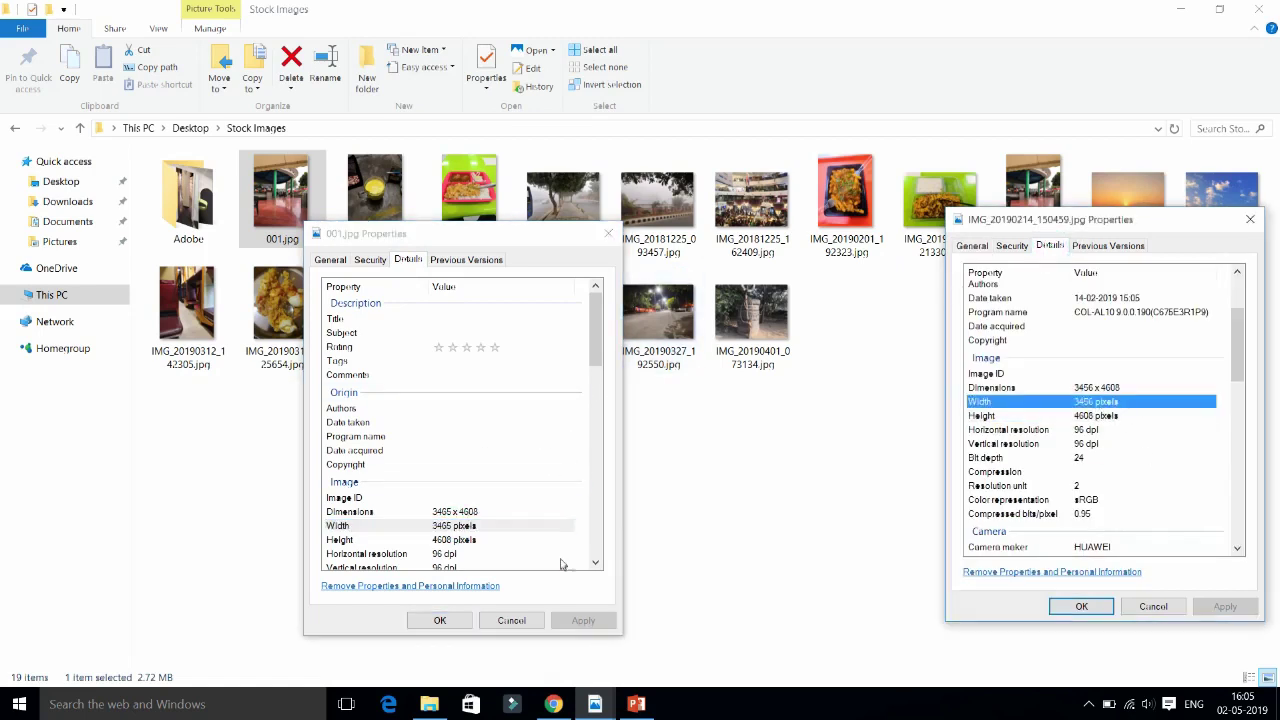
{"action": "left_click", "coordinate": [478, 540]}
{"action": "left_click", "coordinate": [1120, 401]}
{"action": "left_click", "coordinate": [1150, 415]}
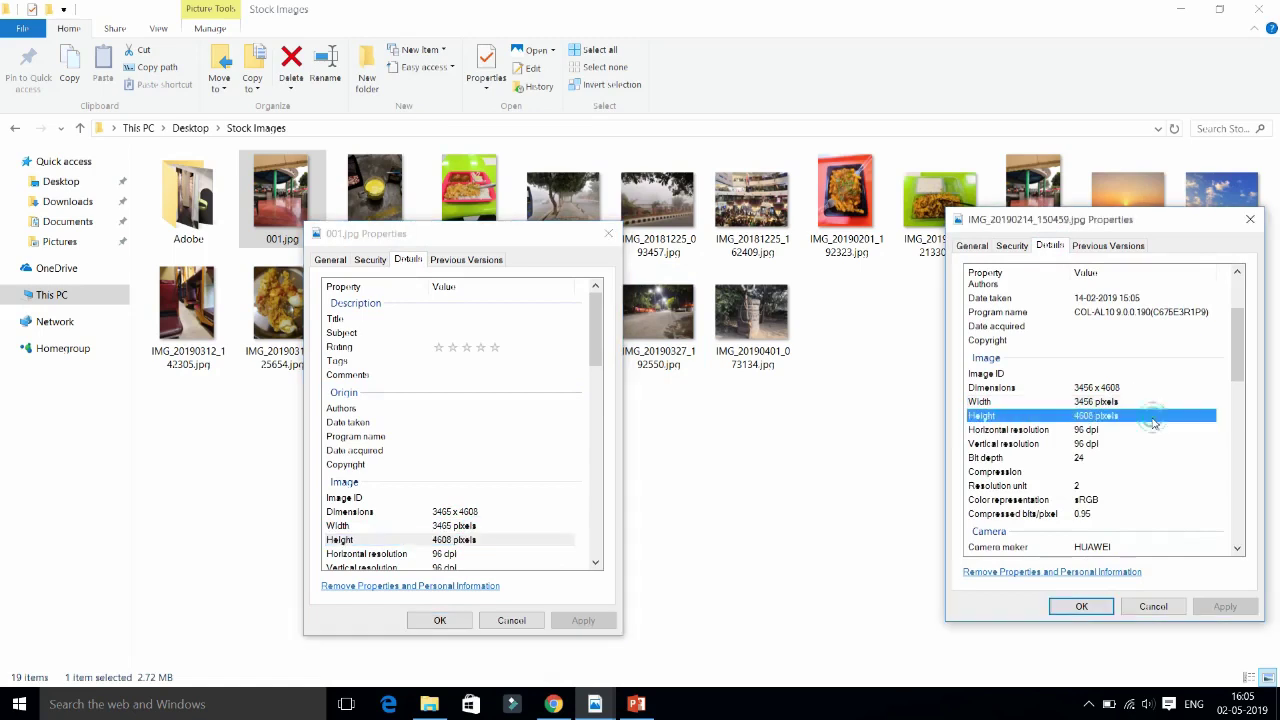